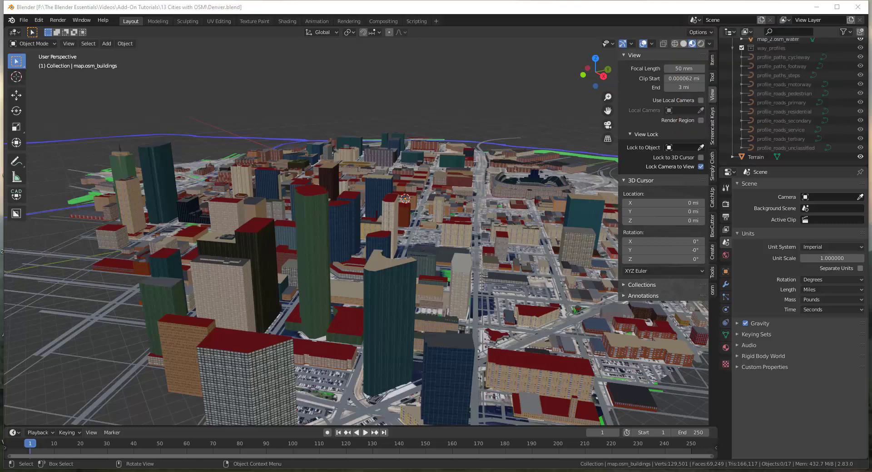
# Switch from the Denver city scene in Blender to the blender-osm Gumroad page in the browser
pyautogui.hotkey('alt', 'Tab')
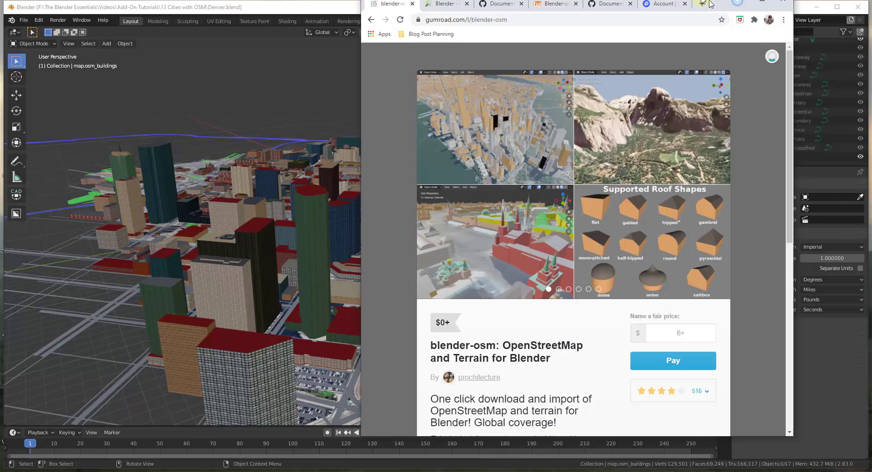
# Maximize the browser, read the free blender-osm page, and open the premium version in a new tab
pyautogui.press('super+Up')
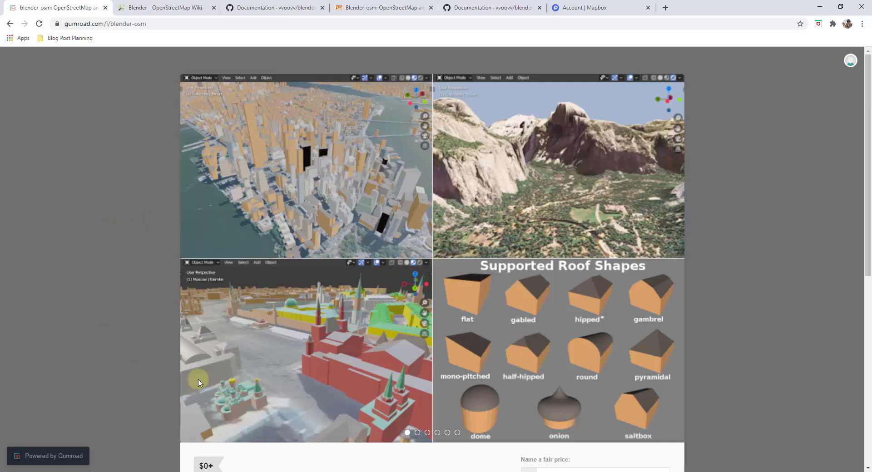
pyautogui.scroll(-3, 375, 173)
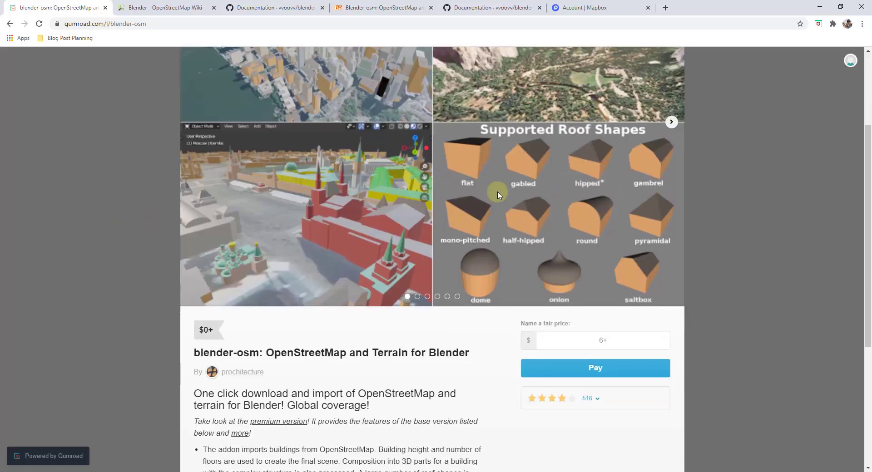
pyautogui.scroll(2, 398, 127)
pyautogui.scroll(1, 398, 127)
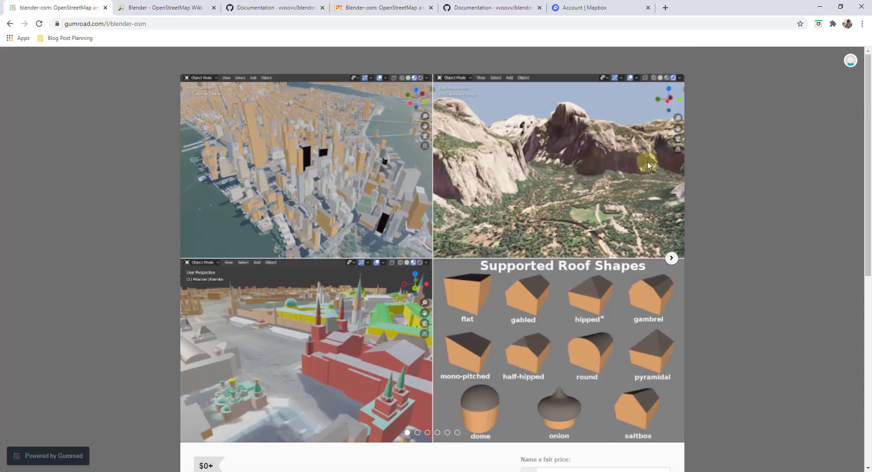
pyautogui.scroll(-1, 623, 169)
pyautogui.scroll(-3, 623, 169)
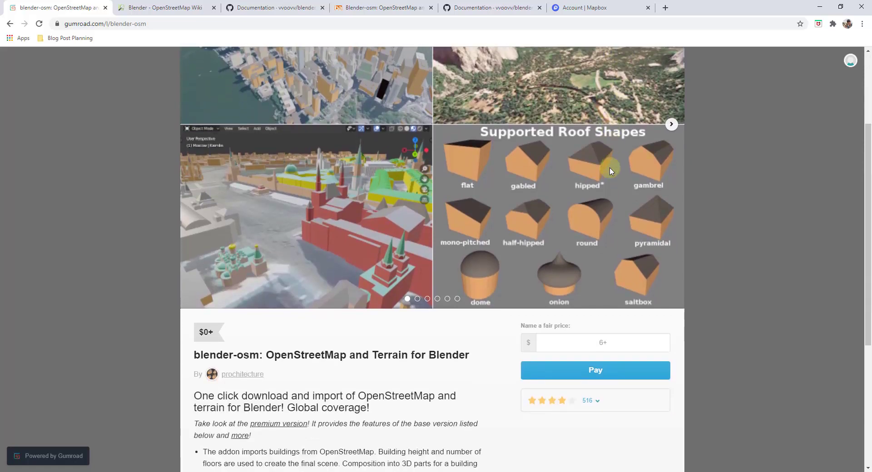
pyautogui.scroll(1, 439, 276)
pyautogui.scroll(-2, 438, 276)
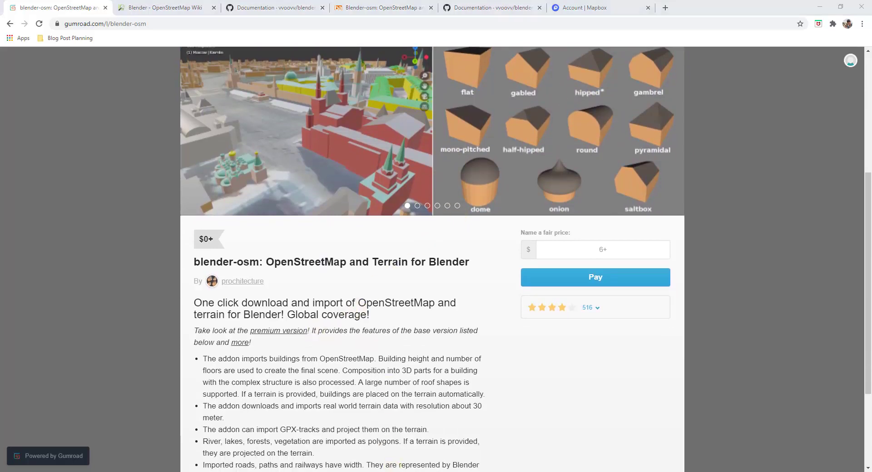
pyautogui.click(278, 331)
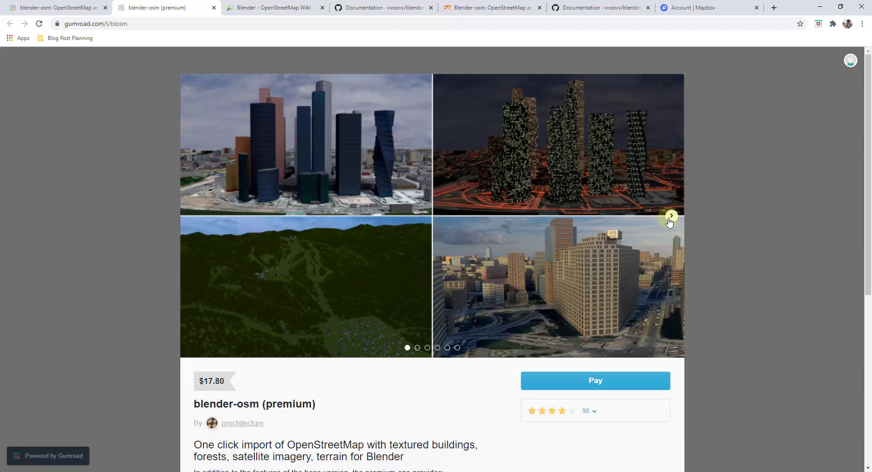
# Page through the premium gallery, then return to the free blender-osm page with its $0+ offer
pyautogui.click(671, 217)
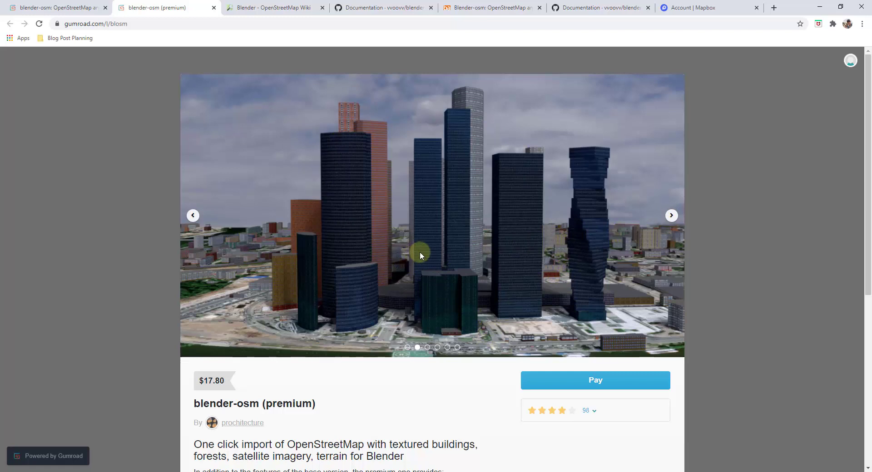
pyautogui.click(59, 8)
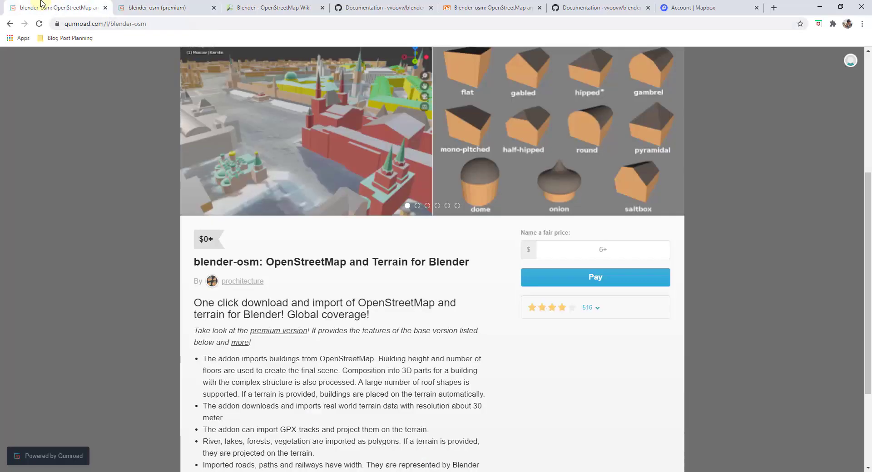
pyautogui.scroll(5, 476, 332)
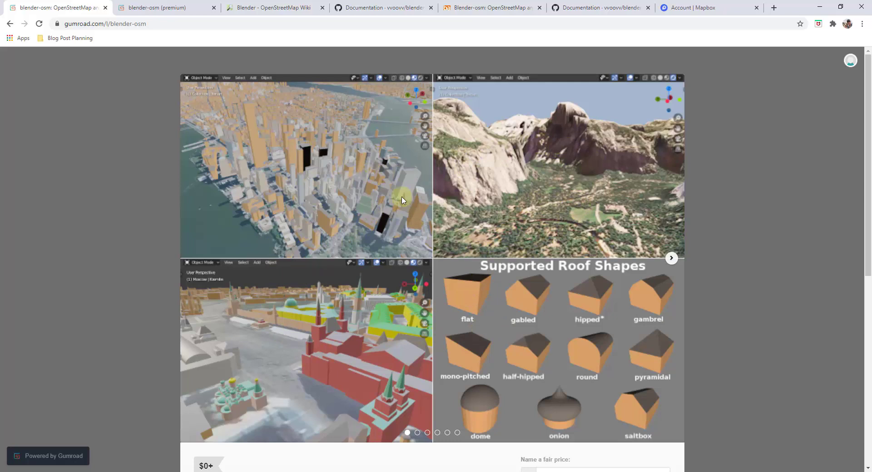
pyautogui.scroll(-1, 439, 286)
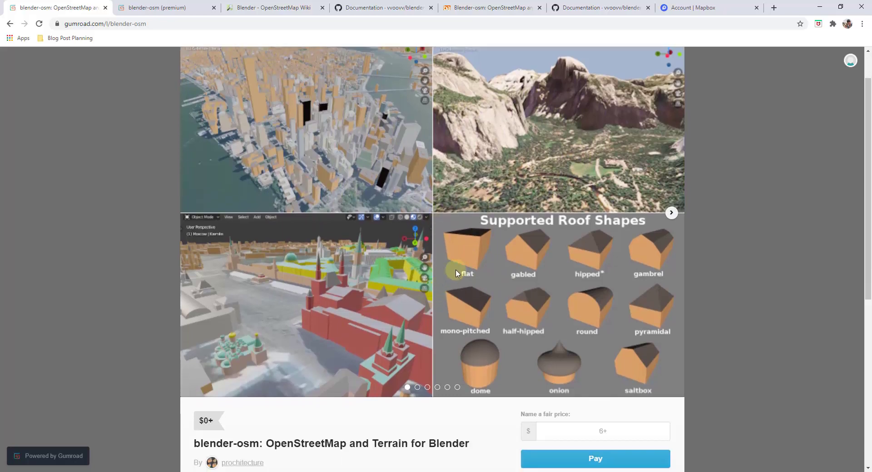
pyautogui.scroll(-2, 463, 286)
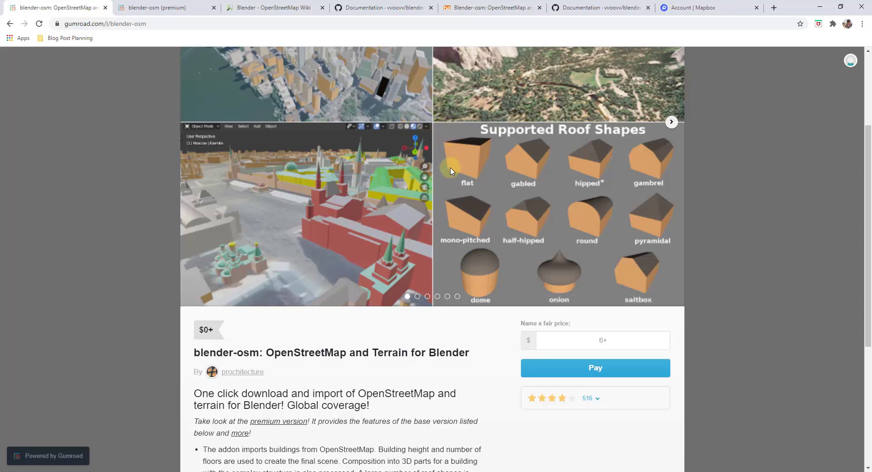
pyautogui.scroll(3, 477, 206)
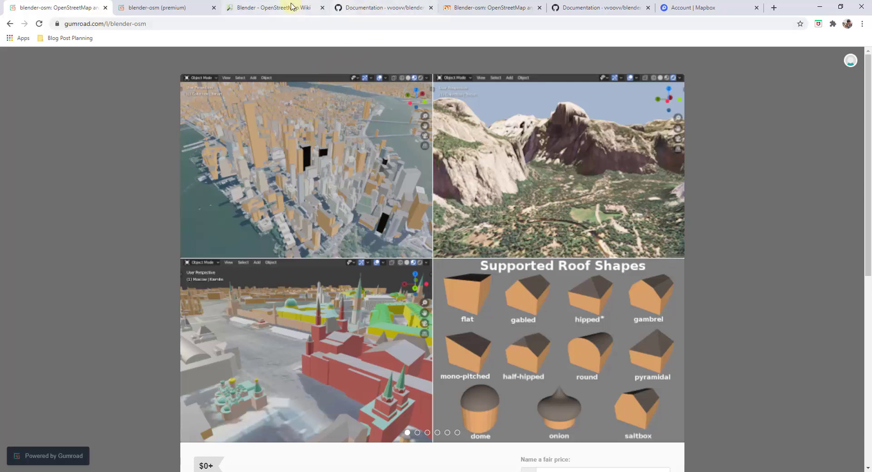
# Read the blender-osm GitHub wiki's installation and import sections, then minimize Chrome to reveal Blender
pyautogui.click(375, 8)
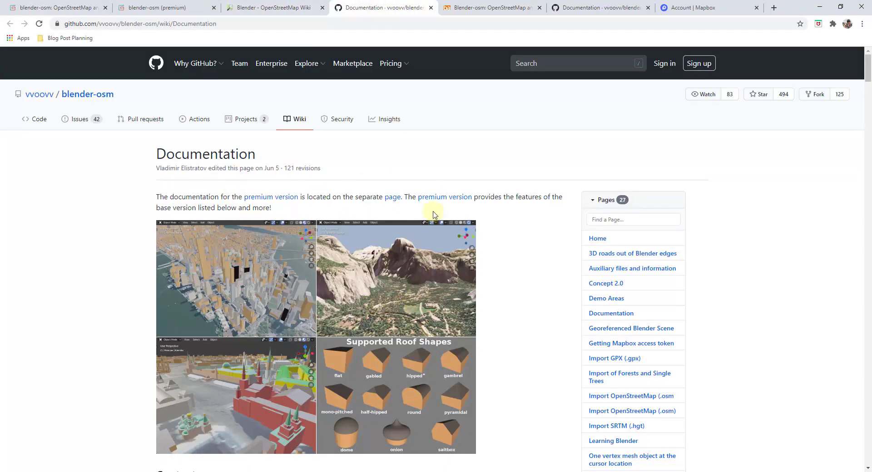
pyautogui.scroll(-5, 335, 318)
pyautogui.scroll(4, 257, 66)
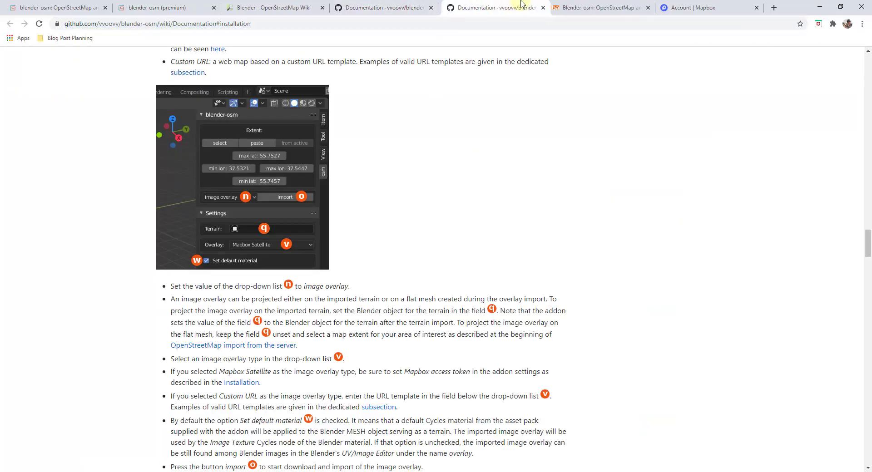
pyautogui.hotkey('ctrl', 'l')
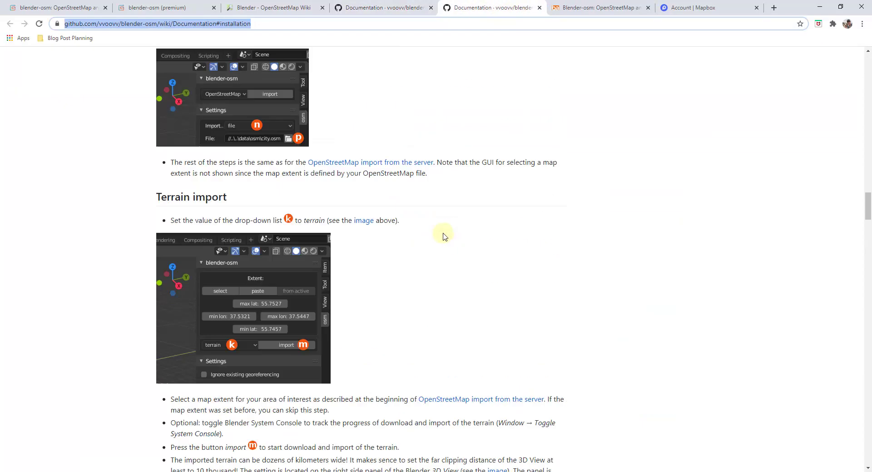
pyautogui.scroll(20, 444, 236)
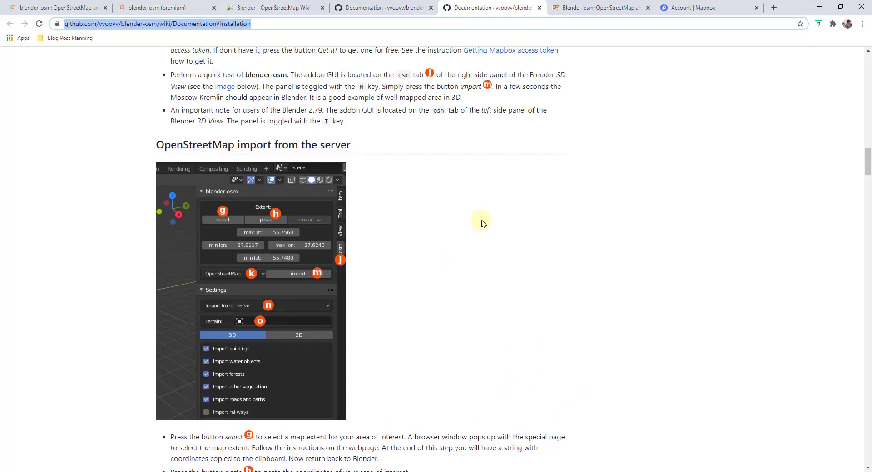
pyautogui.scroll(20, 482, 222)
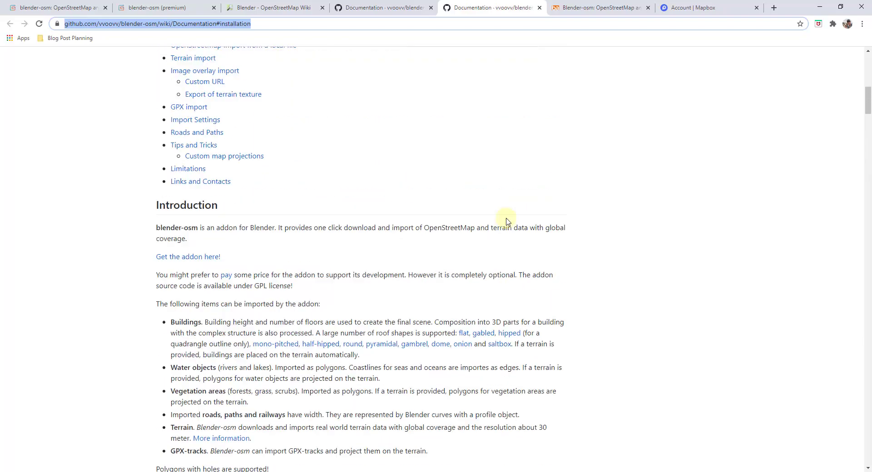
pyautogui.scroll(5, 507, 222)
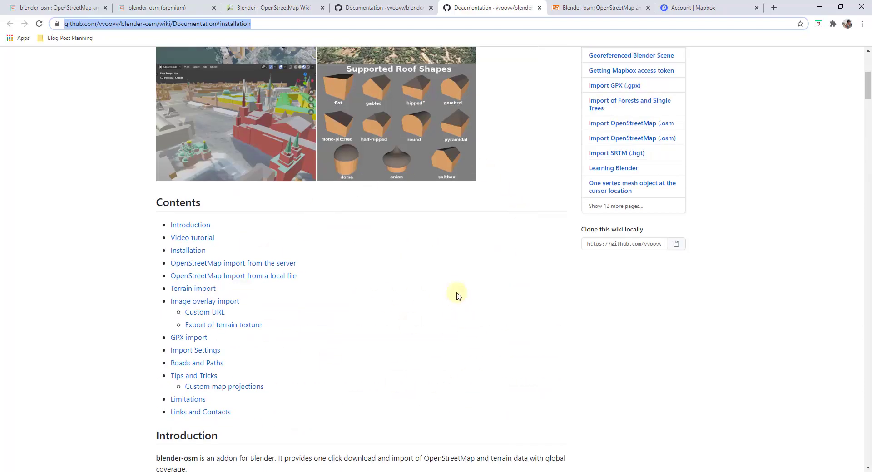
pyautogui.scroll(-3, 450, 300)
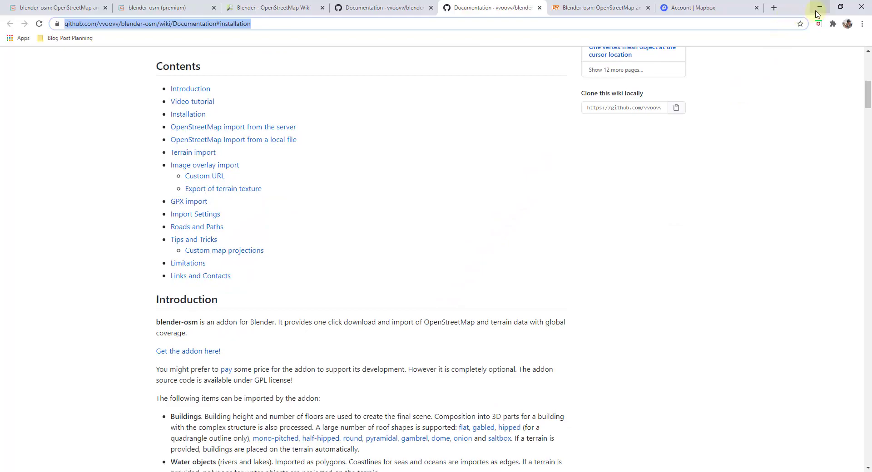
pyautogui.click(820, 6)
pyautogui.scroll(3, 444, 216)
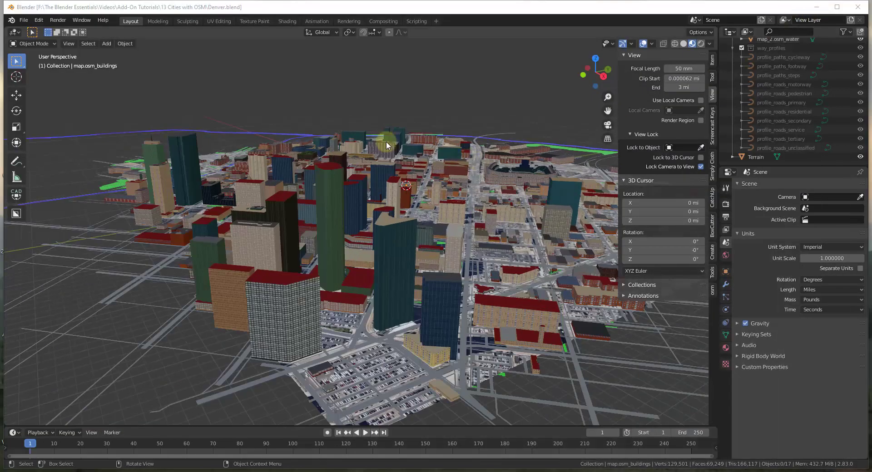
# Start a new General file and maximize the Blender window
pyautogui.click(24, 20)
pyautogui.moveTo(37, 31)
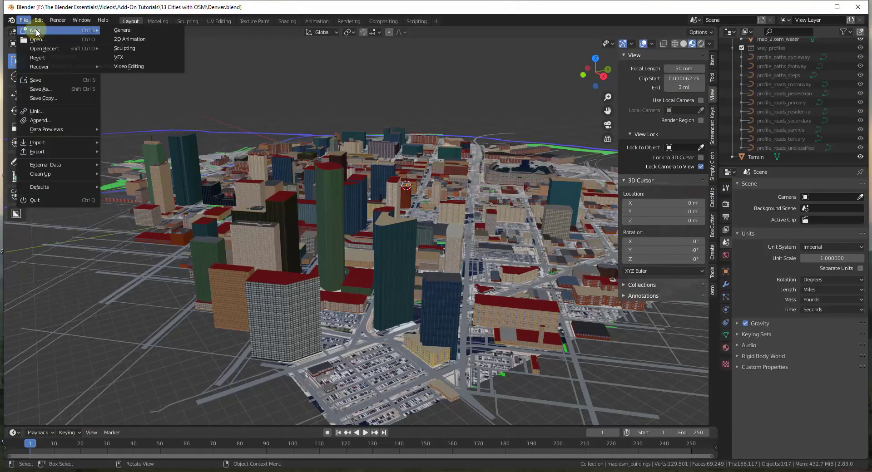
pyautogui.click(123, 30)
pyautogui.click(836, 6)
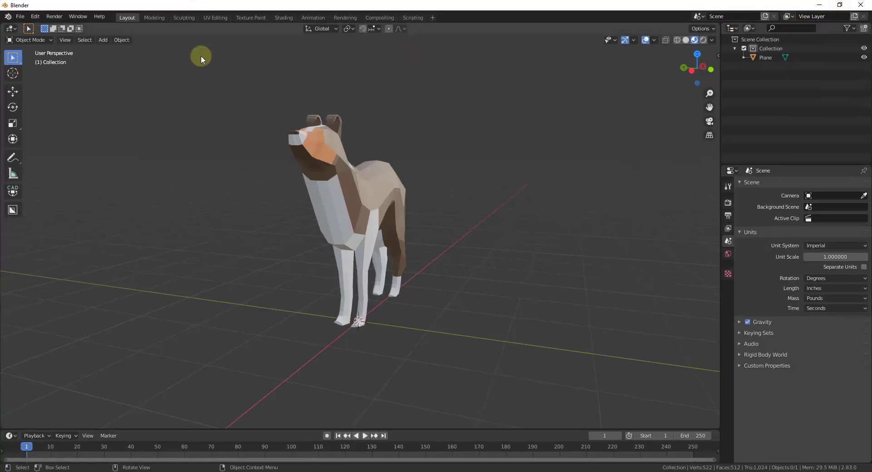
# Show the Add-ons preferences filtered by 'osm' to reach the blender-osm settings
pyautogui.click(35, 17)
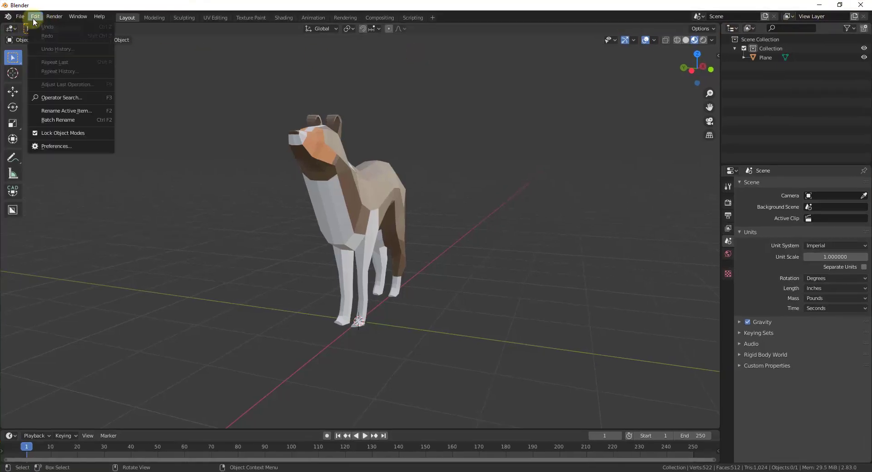
pyautogui.click(54, 146)
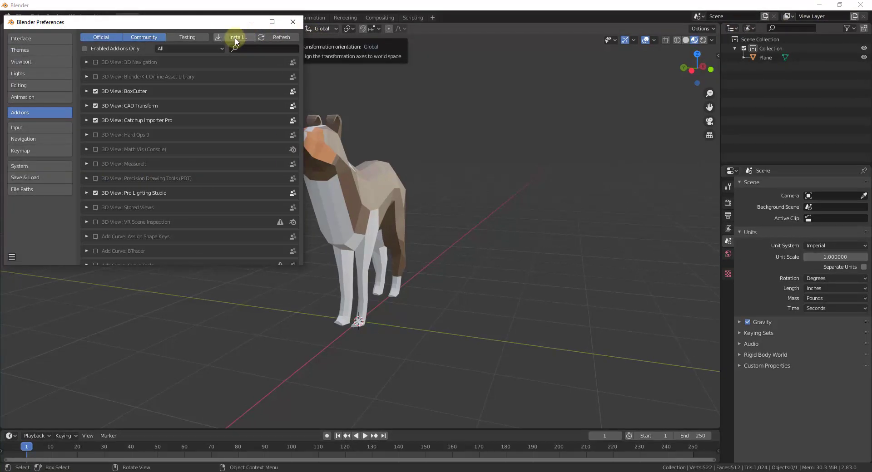
pyautogui.click(250, 49)
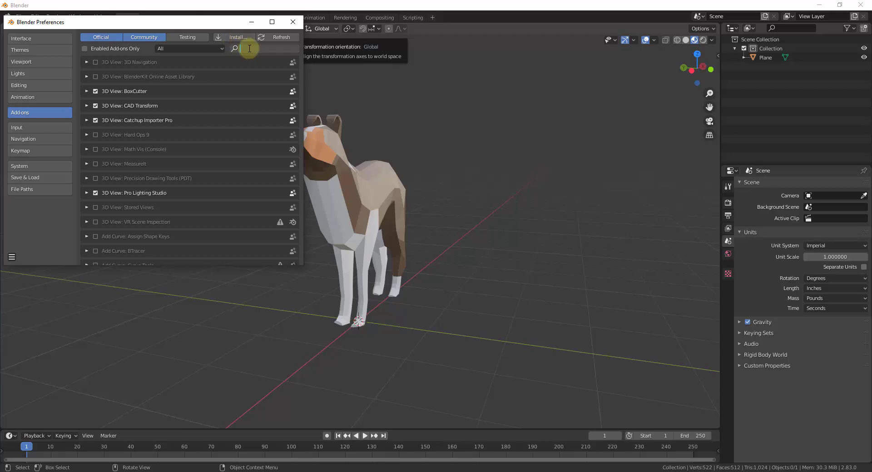
pyautogui.write('osm')
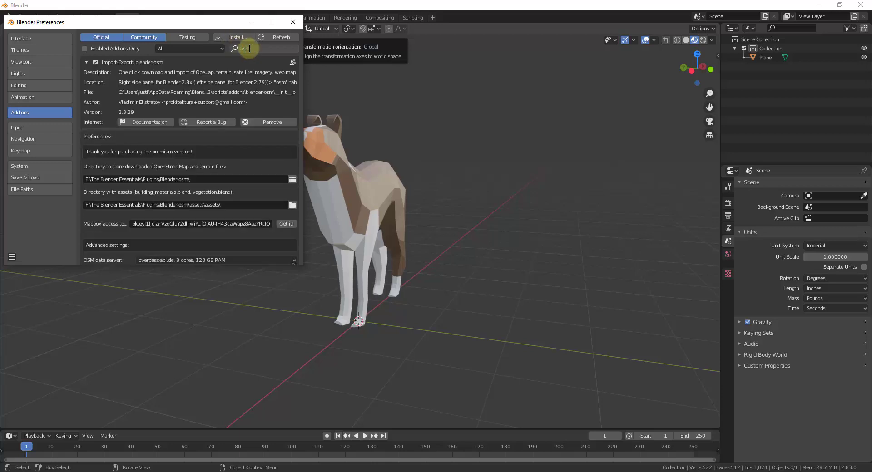
pyautogui.press('Return')
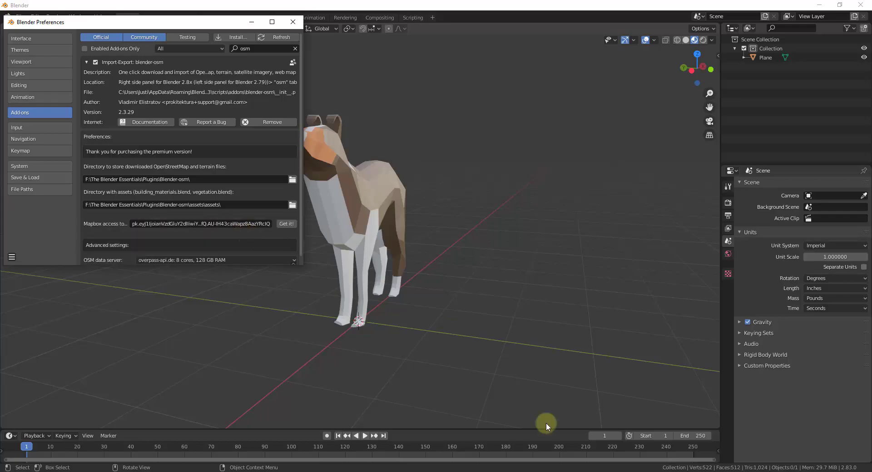
# Review the wiki's Installation section, then view the Mapbox account's default public access token
pyautogui.click(545, 471)
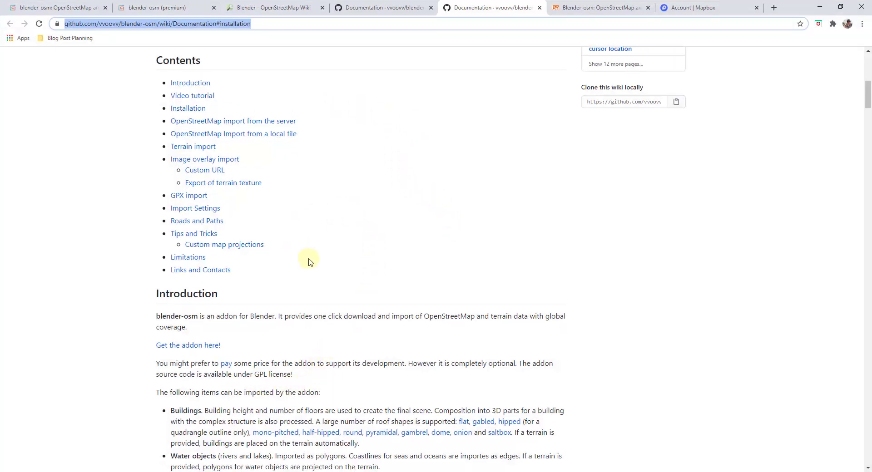
pyautogui.scroll(-12, 351, 258)
pyautogui.scroll(-6, 370, 263)
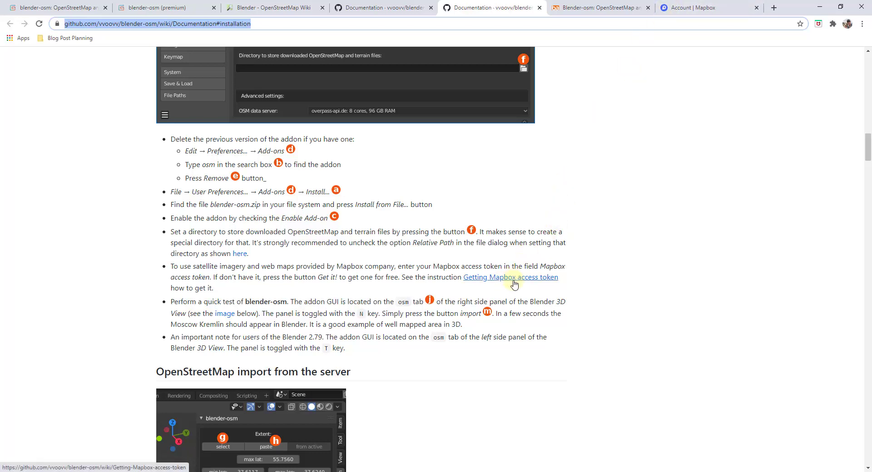
pyautogui.click(704, 8)
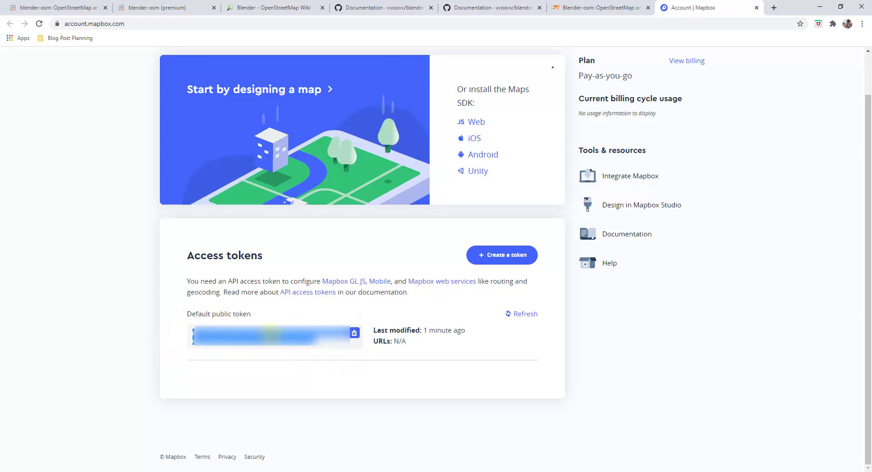
# Confirm the Mapbox access token in the blender-osm preferences and close the Preferences window
pyautogui.click(820, 7)
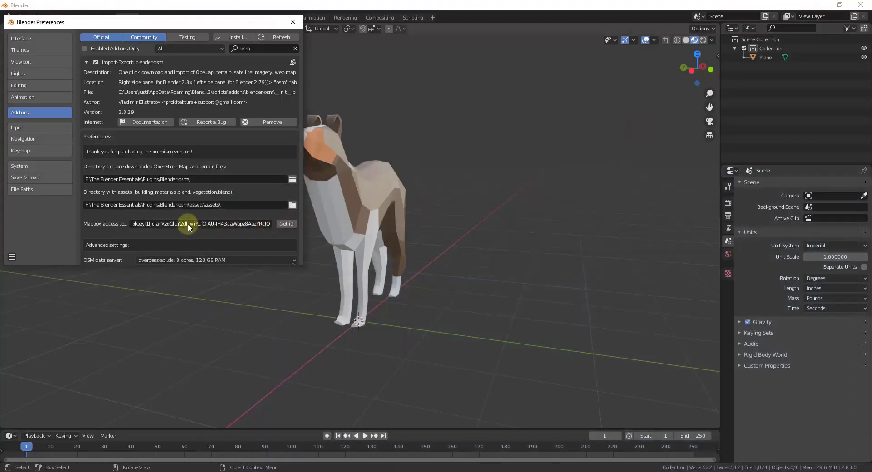
pyautogui.click(286, 224)
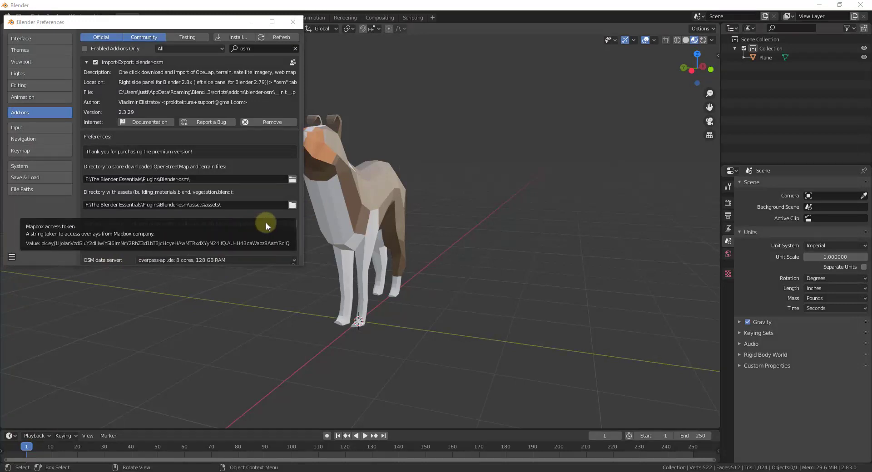
pyautogui.scroll(-1, 99, 103)
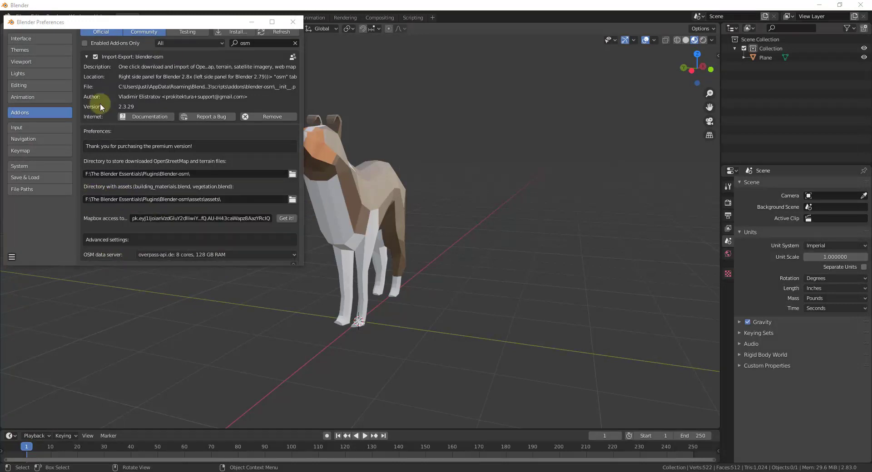
pyautogui.click(292, 22)
pyautogui.moveTo(440, 215); pyautogui.dragTo(422, 218, button='middle')
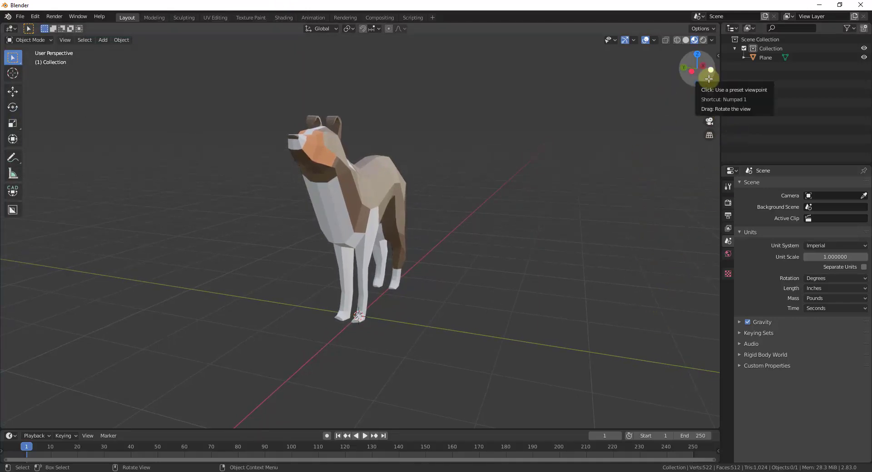
# Show the sidebar's osm panel and launch the Extent 'select' web map
pyautogui.press('n')
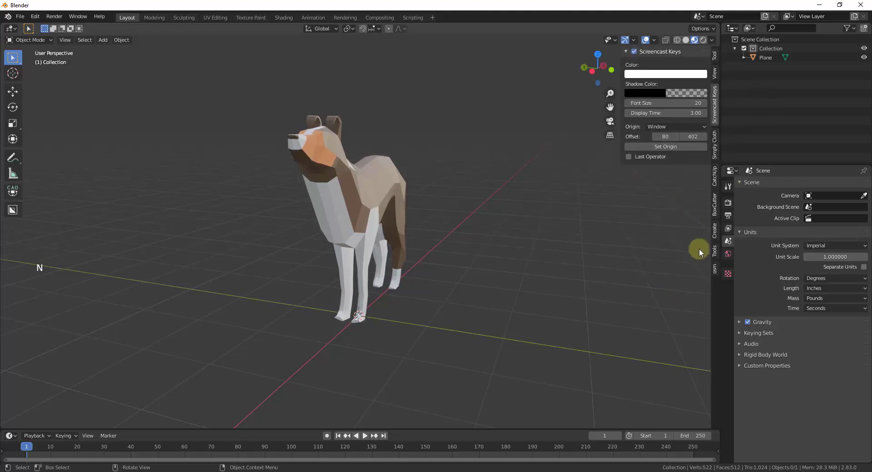
pyautogui.click(716, 272)
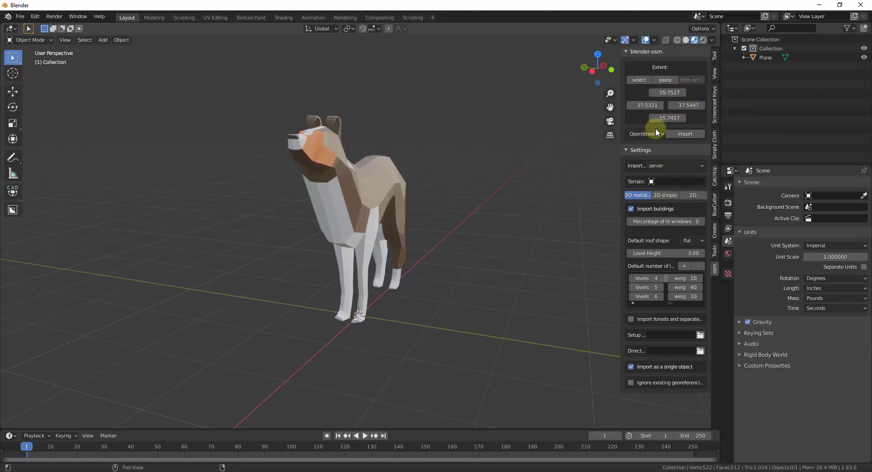
pyautogui.click(636, 81)
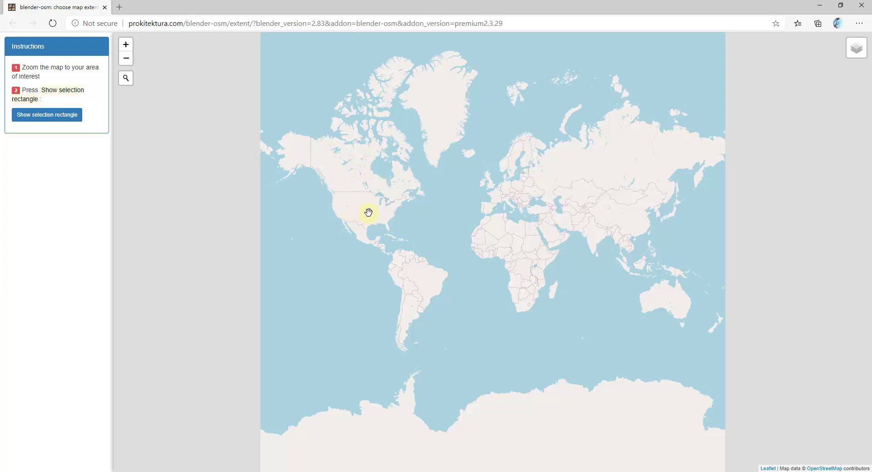
# Zoom and pan the extent map from the world view down to Coors Field in downtown Denver
pyautogui.scroll(3, 349, 212)
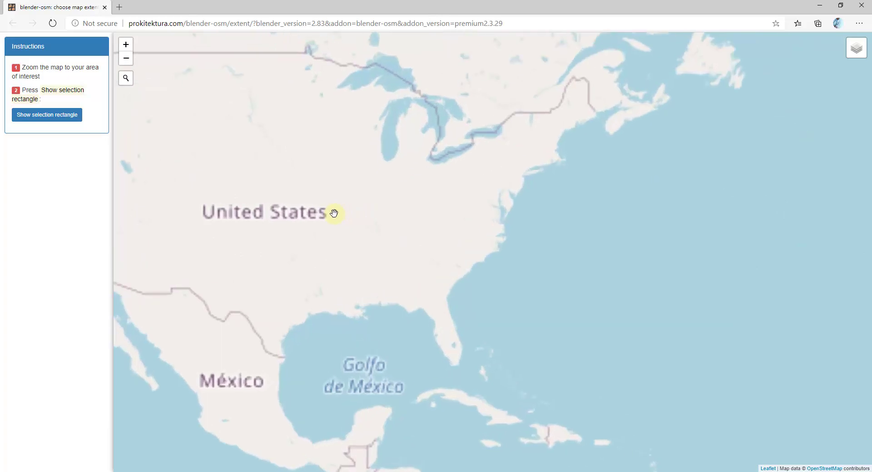
pyautogui.moveTo(335, 214); pyautogui.dragTo(600, 235)
pyautogui.scroll(5, 456, 202)
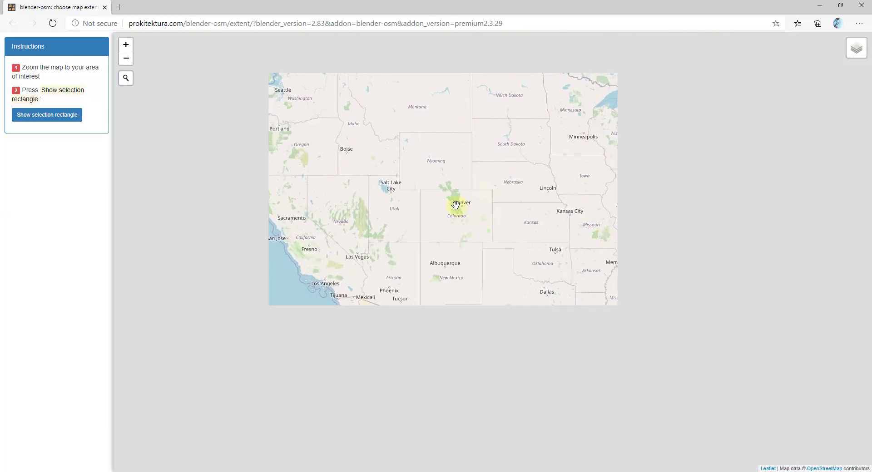
pyautogui.scroll(2, 482, 209)
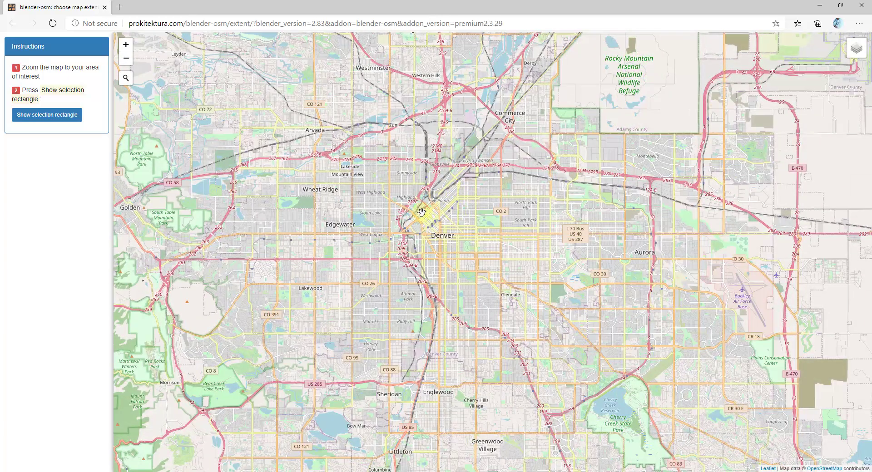
pyautogui.scroll(2, 425, 216)
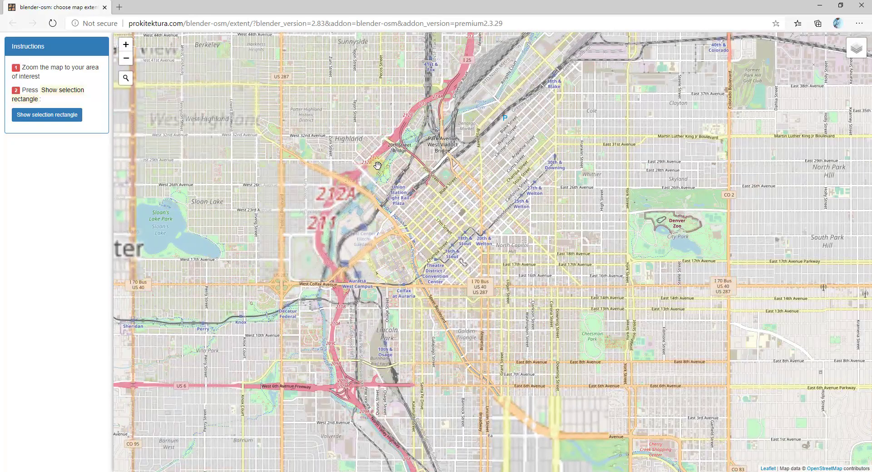
pyautogui.scroll(2, 434, 199)
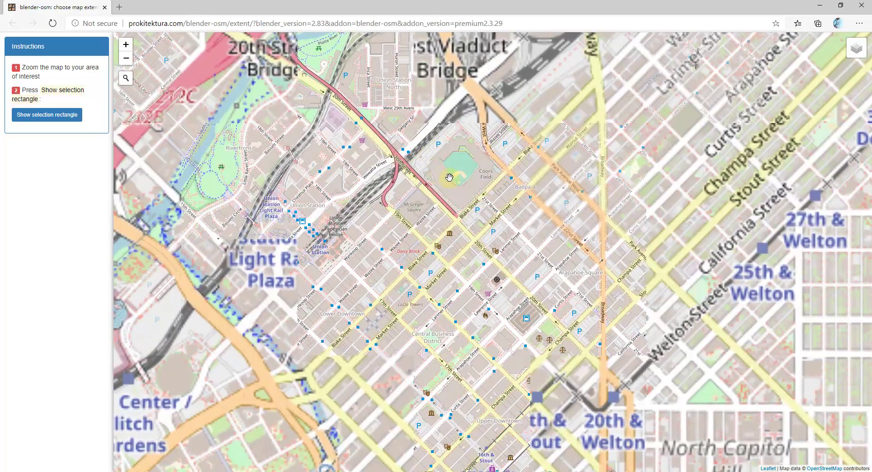
pyautogui.scroll(1, 450, 173)
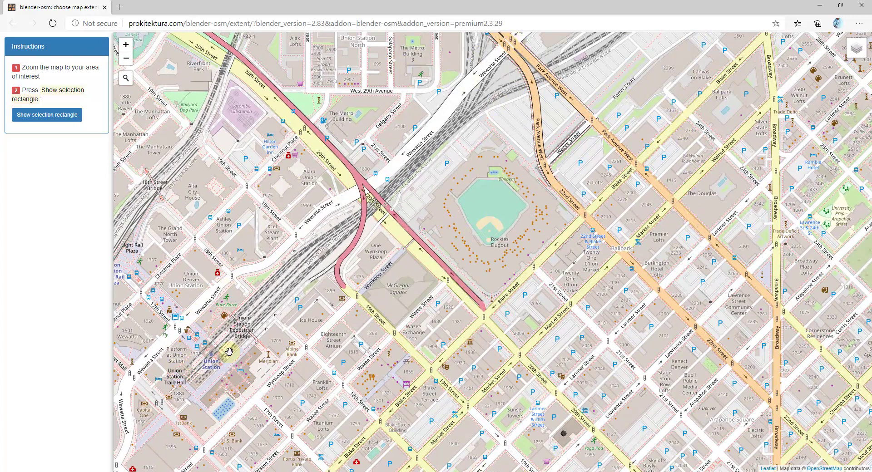
pyautogui.moveTo(531, 269); pyautogui.dragTo(490, 224)
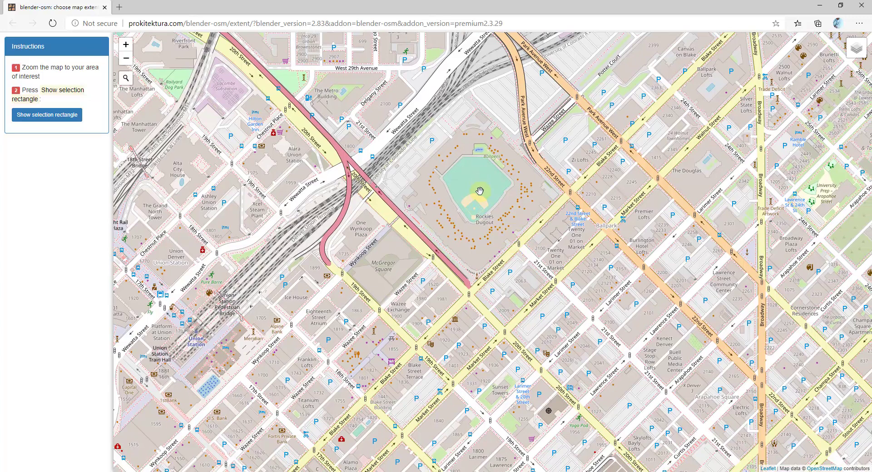
pyautogui.moveTo(588, 171); pyautogui.dragTo(579, 182)
# Show the selection rectangle and redraw it over the Coors Field ballpark
pyautogui.click(70, 116)
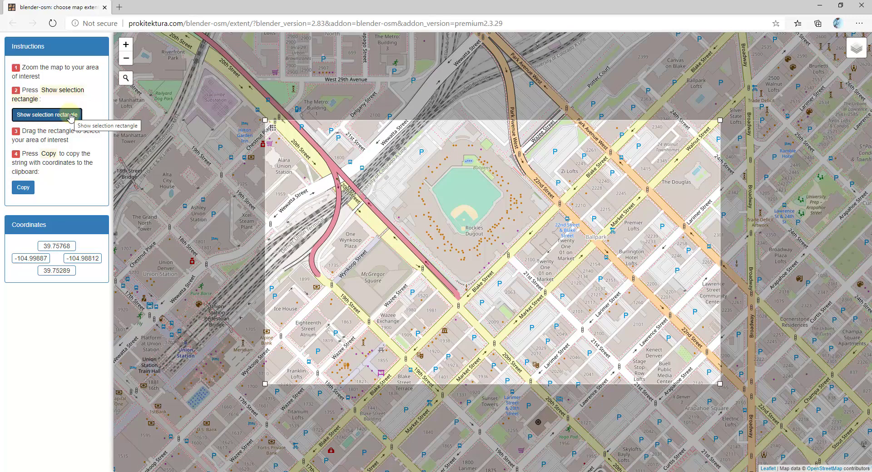
pyautogui.moveTo(616, 324); pyautogui.dragTo(617, 291)
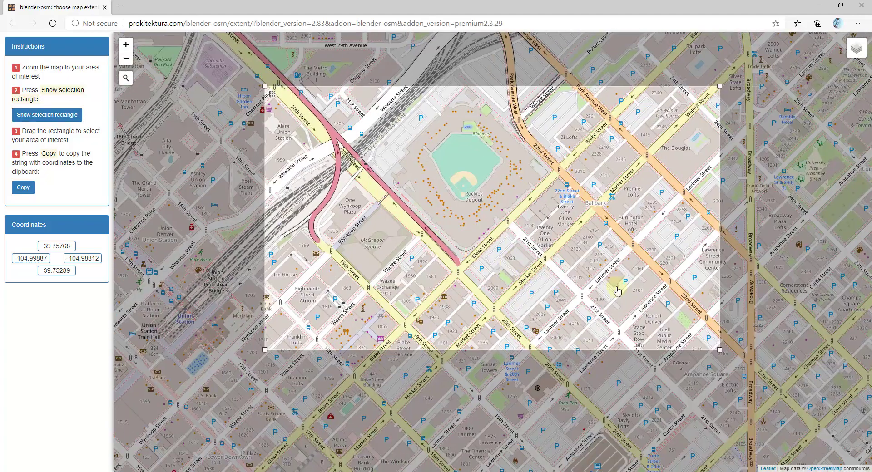
pyautogui.moveTo(581, 379); pyautogui.dragTo(521, 226)
pyautogui.scroll(-2, 557, 232)
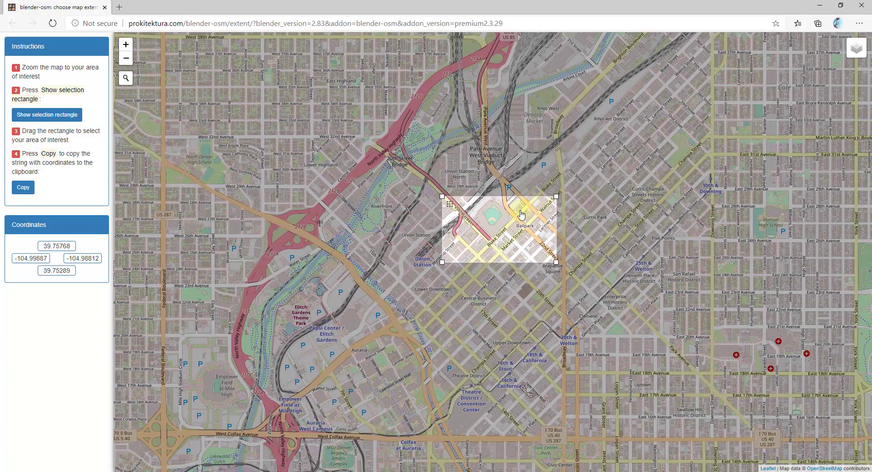
pyautogui.click(50, 116)
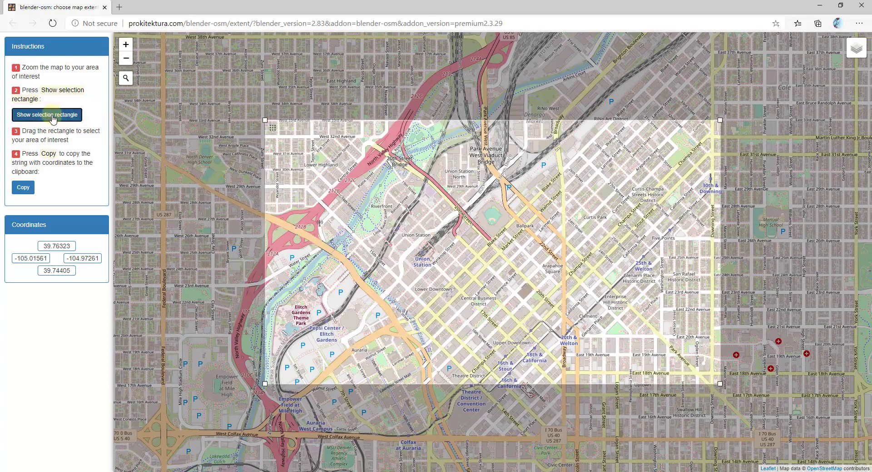
pyautogui.scroll(3, 499, 214)
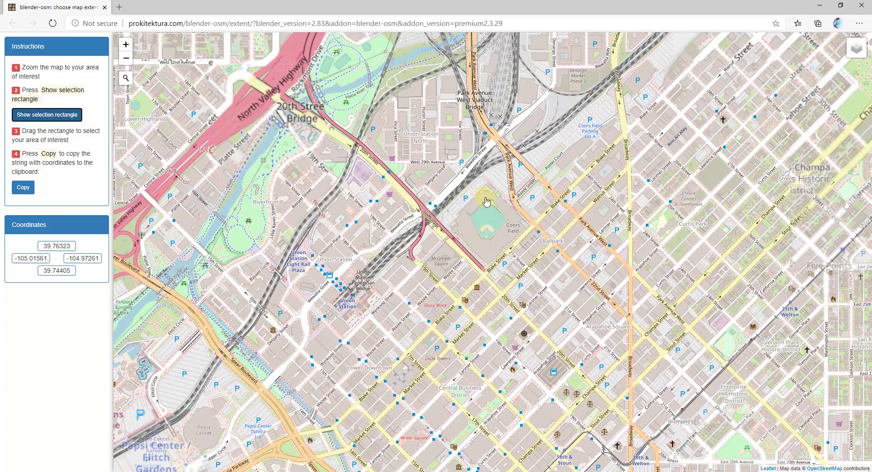
pyautogui.click(64, 115)
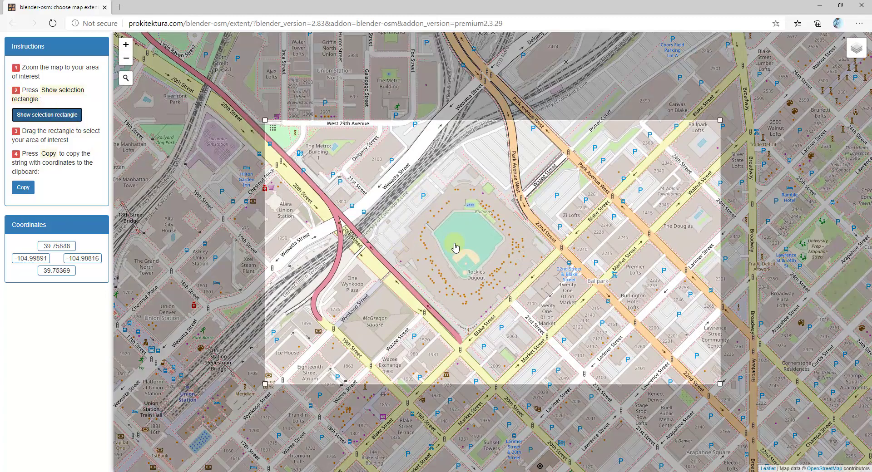
pyautogui.scroll(-2, 470, 246)
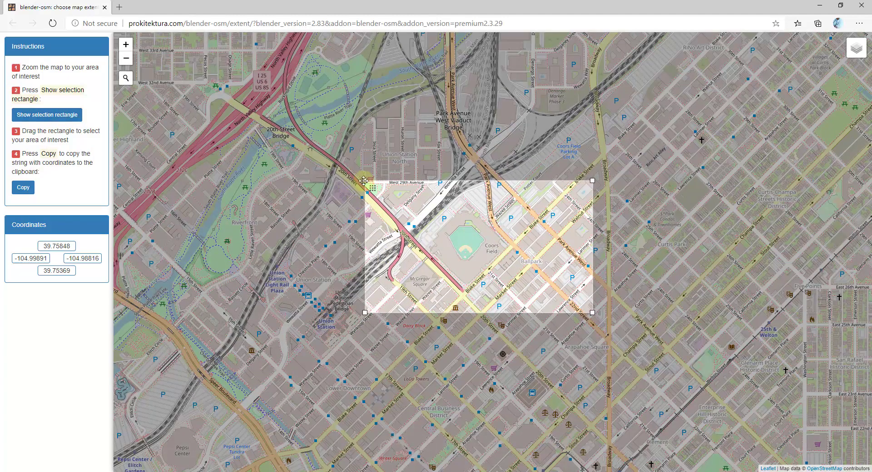
# Stretch the rectangle to Union Station and further south, then copy its coordinates
pyautogui.moveTo(365, 180); pyautogui.dragTo(328, 169)
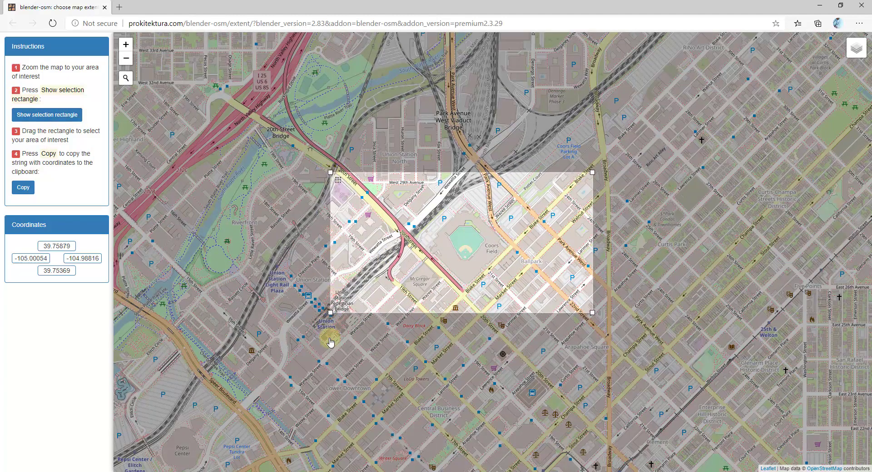
pyautogui.moveTo(329, 312); pyautogui.dragTo(242, 458)
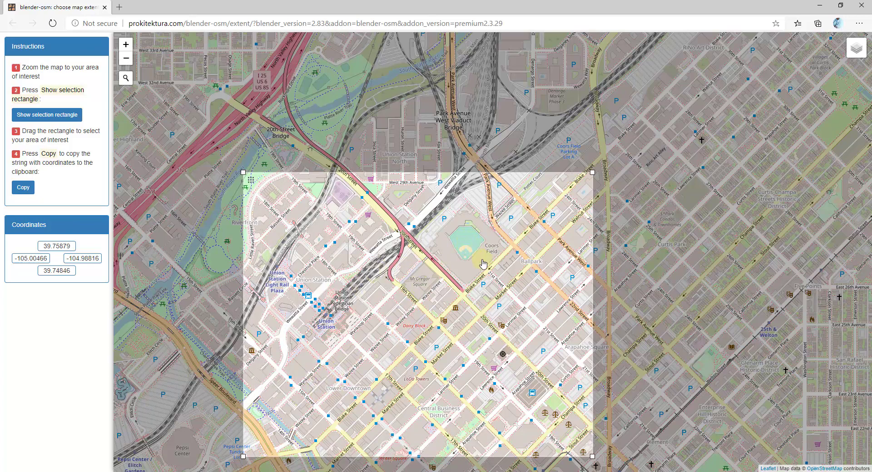
pyautogui.moveTo(482, 264); pyautogui.dragTo(512, 214)
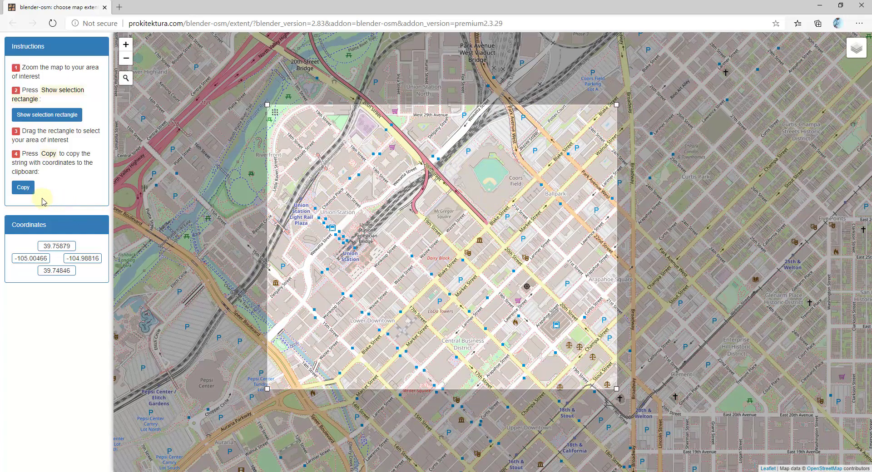
pyautogui.click(24, 189)
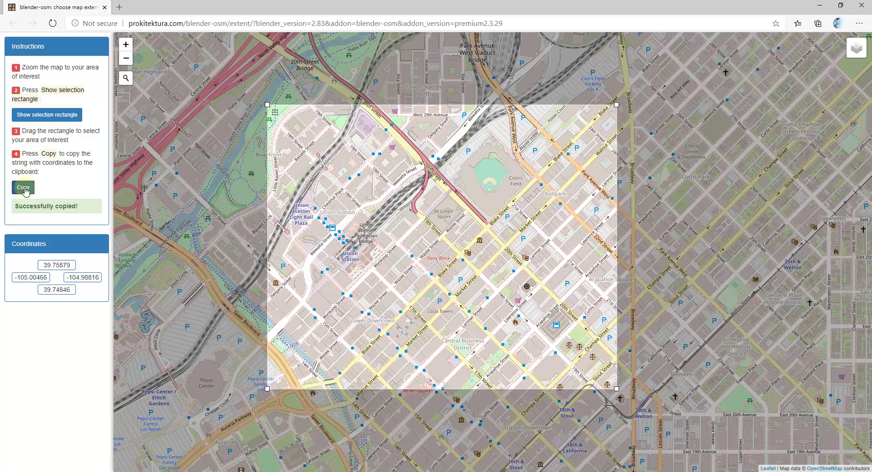
pyautogui.click(23, 188)
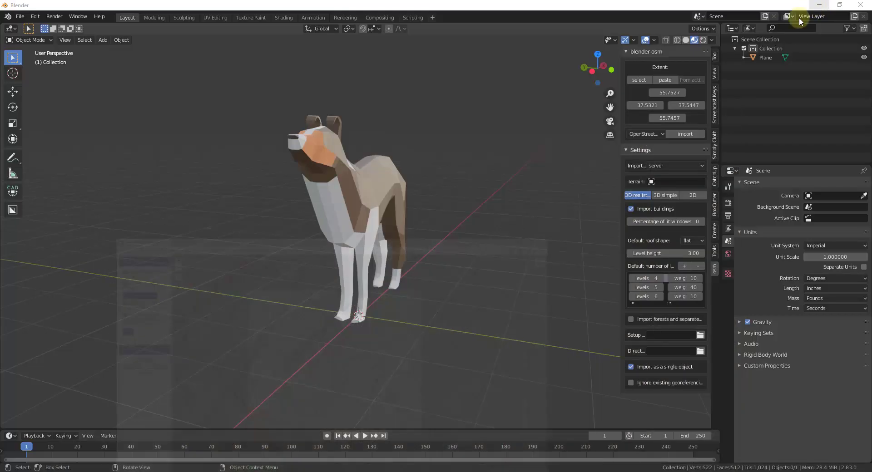
# Paste coordinates 39.7588, -105.004, -104.988, 39.7485 into the blender-osm extent and try the terrain import type
pyautogui.click(820, 5)
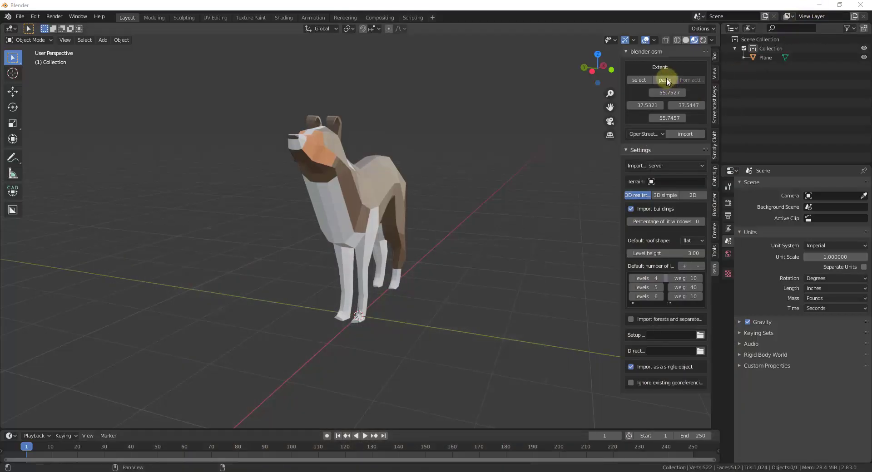
pyautogui.click(668, 81)
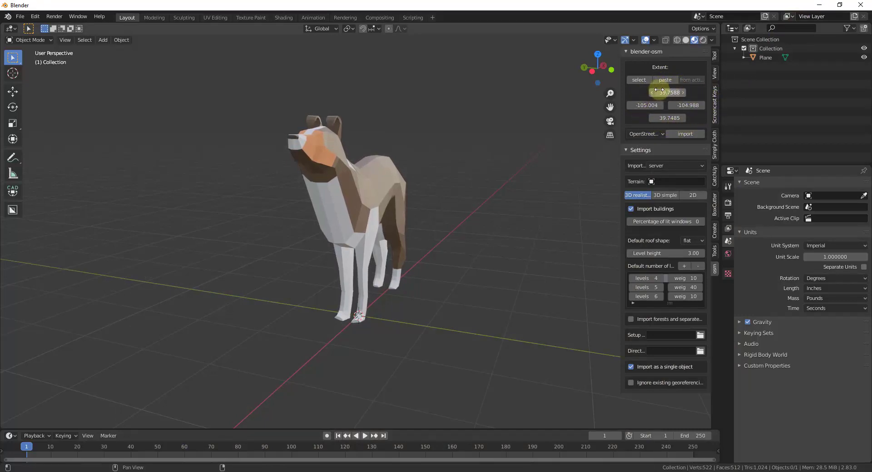
pyautogui.click(663, 134)
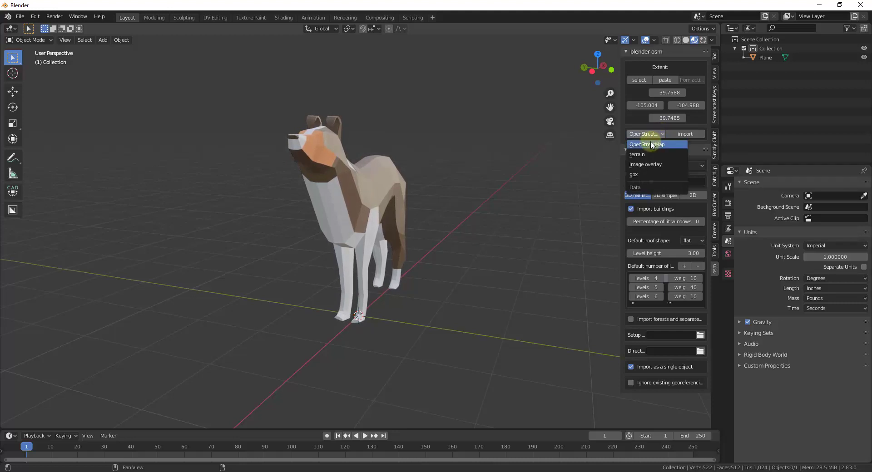
pyautogui.click(641, 155)
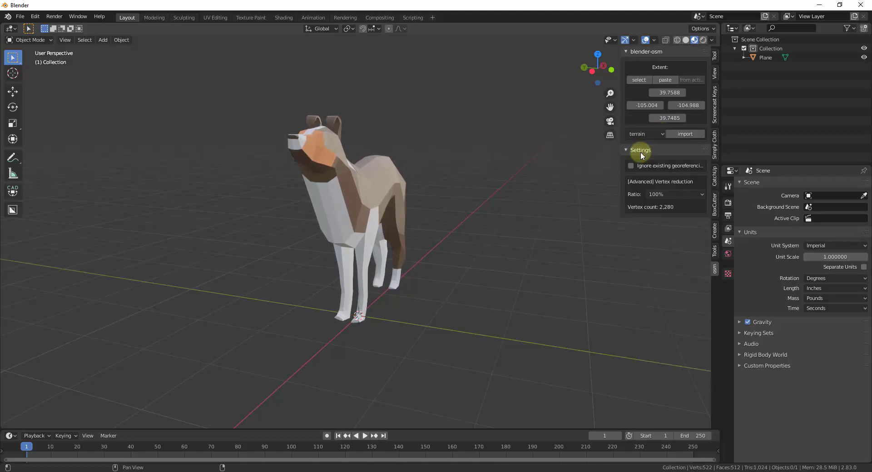
# Try the image overlay import type, then settle on gpx
pyautogui.click(652, 136)
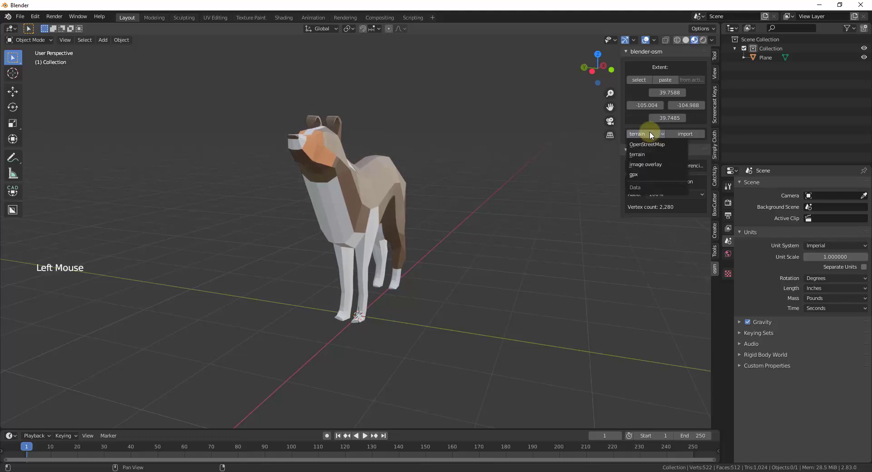
pyautogui.click(646, 165)
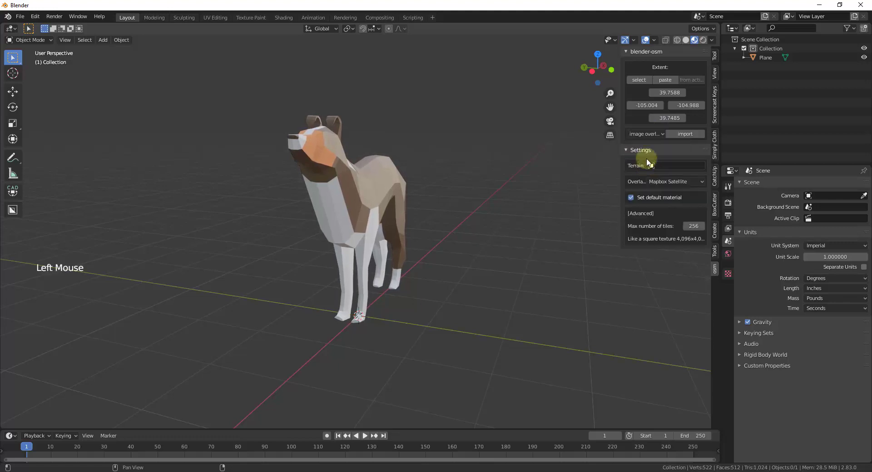
pyautogui.click(647, 135)
pyautogui.click(644, 148)
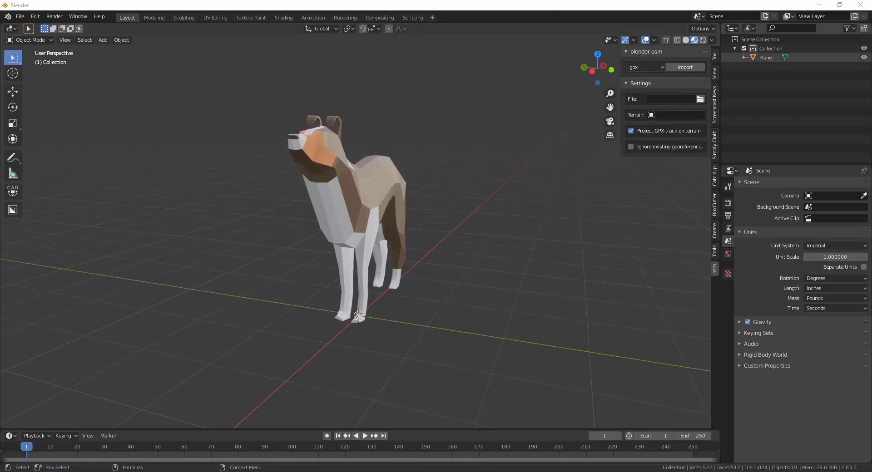
# Set the import type to image overlay and import Mapbox Satellite tiles for the extent
pyautogui.click(635, 69)
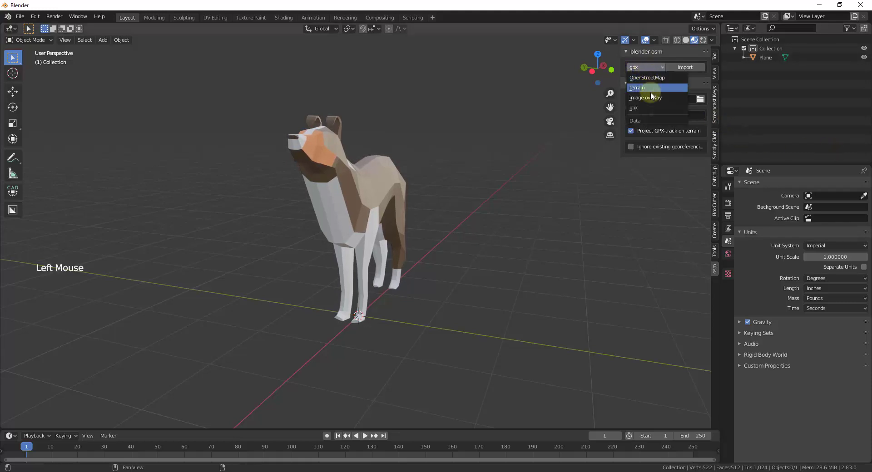
pyautogui.click(647, 78)
pyautogui.click(645, 164)
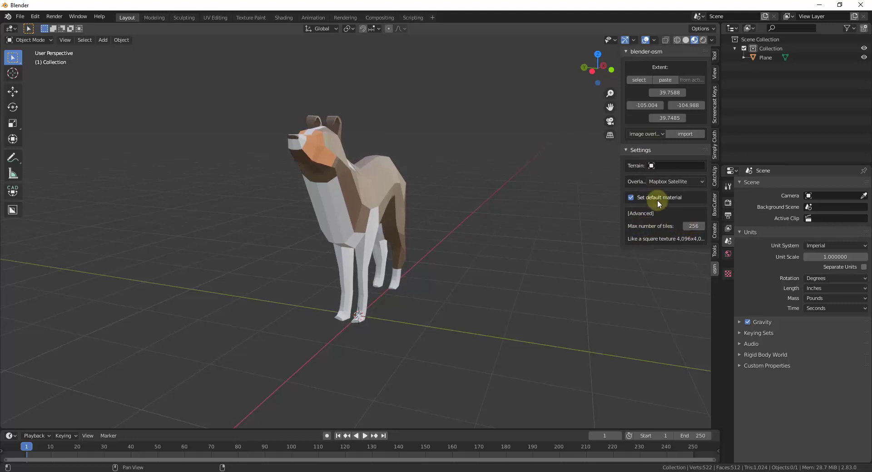
pyautogui.click(681, 134)
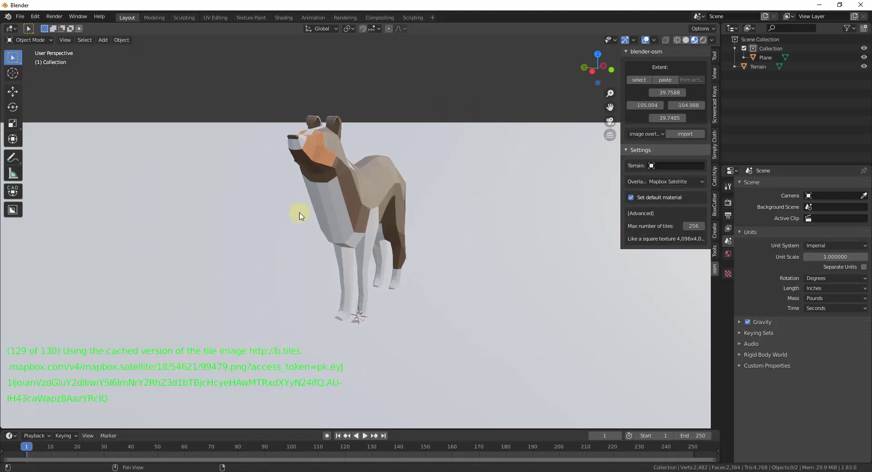
# Zoom and orbit around the satellite-textured Denver terrain, then show the sidebar's View settings
pyautogui.scroll(-12, 439, 281)
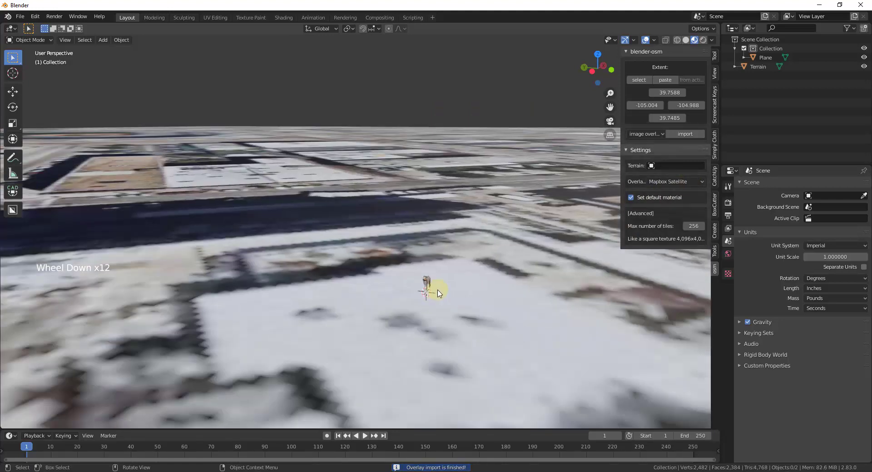
pyautogui.scroll(-18, 437, 290)
pyautogui.moveTo(440, 249); pyautogui.dragTo(537, 293, button='middle')
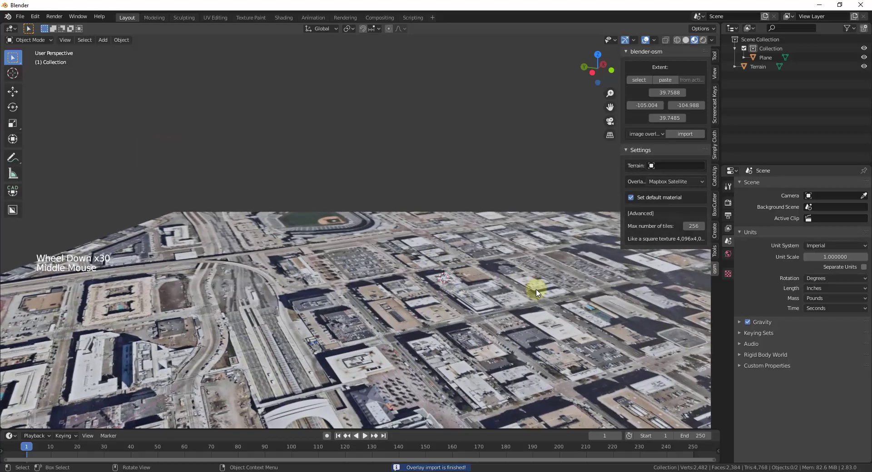
pyautogui.scroll(2, 444, 301)
pyautogui.scroll(-4, 500, 302)
pyautogui.scroll(2, 432, 263)
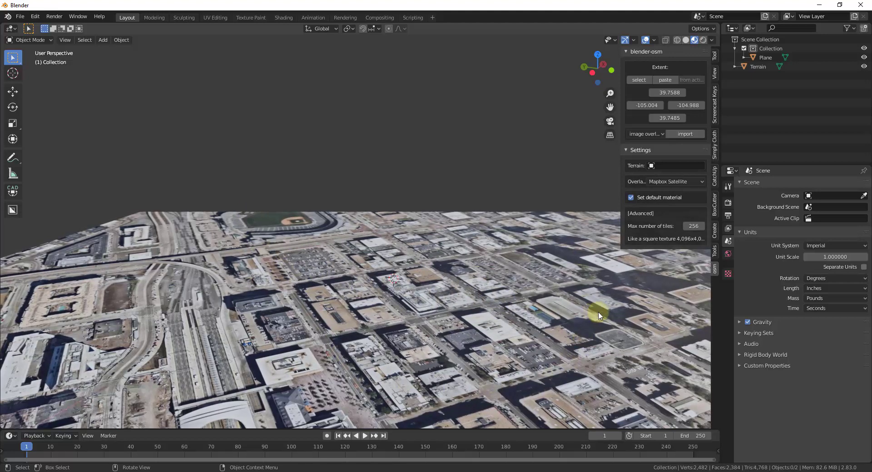
pyautogui.scroll(-1, 492, 249)
pyautogui.scroll(1, 491, 249)
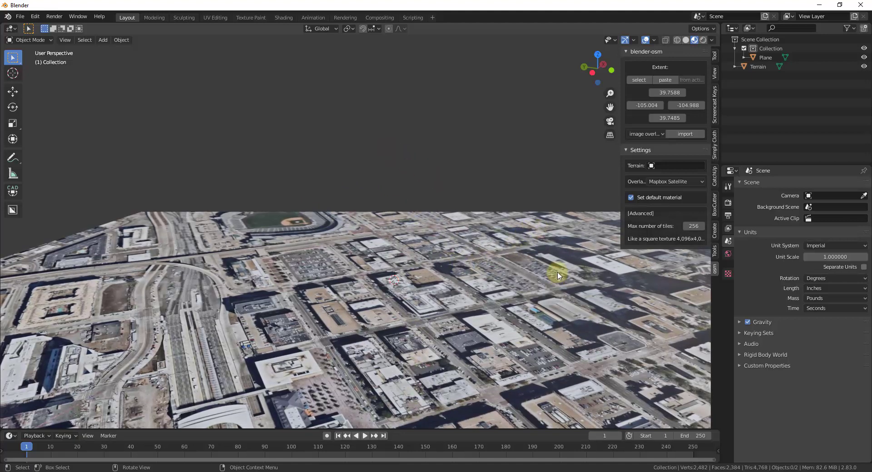
pyautogui.click(714, 73)
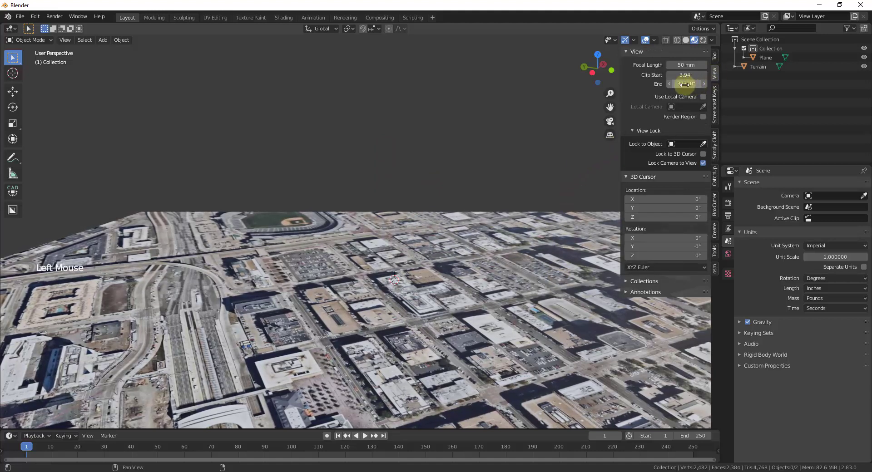
# Set scene length units to Miles and the viewport Clip End to 3 mi
pyautogui.click(815, 289)
pyautogui.click(816, 309)
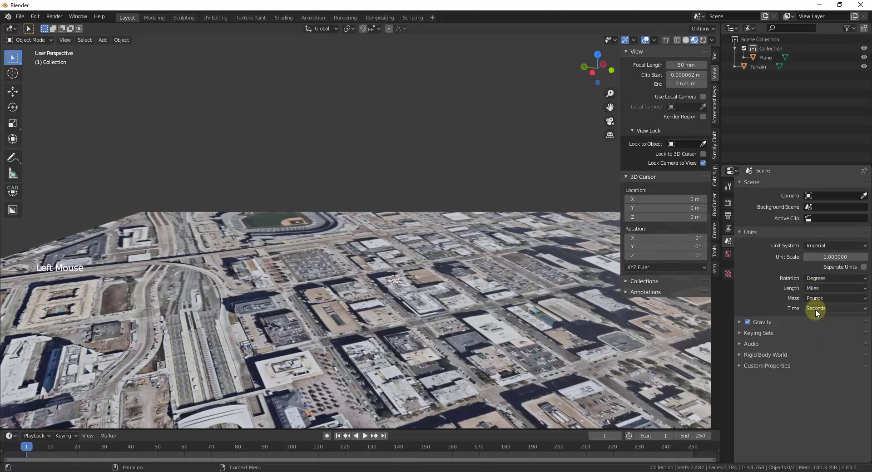
pyautogui.doubleClick(683, 84)
pyautogui.write('3')
pyautogui.press('Return')
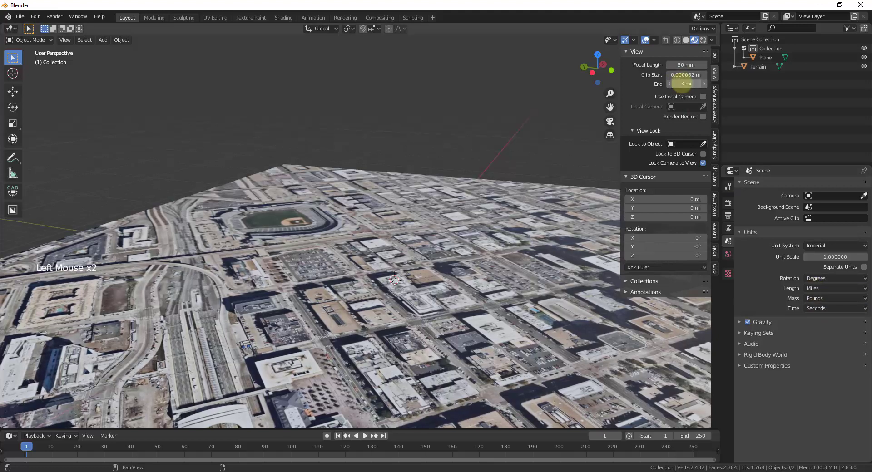
# Orbit to look down more steeply on the city and return to the blender-osm panel
pyautogui.scroll(-2, 279, 191)
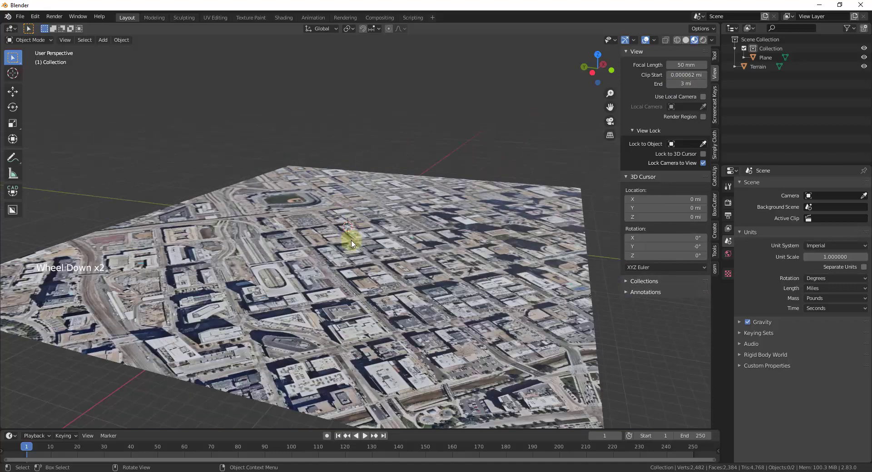
pyautogui.scroll(2, 285, 207)
pyautogui.moveTo(285, 207); pyautogui.dragTo(268, 230, button='middle')
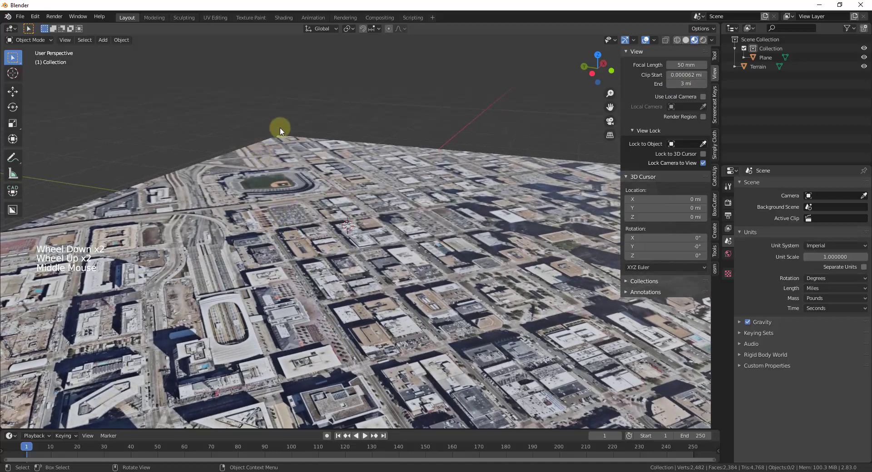
pyautogui.click(714, 273)
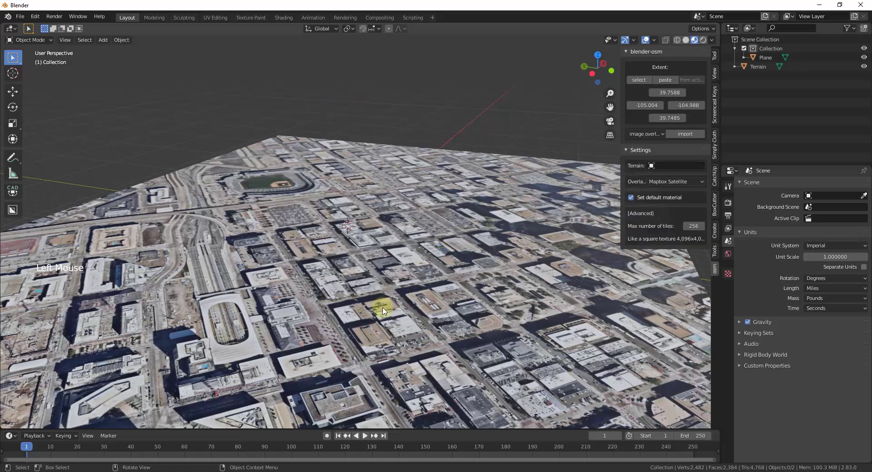
pyautogui.scroll(3, 362, 305)
pyautogui.scroll(3, 362, 306)
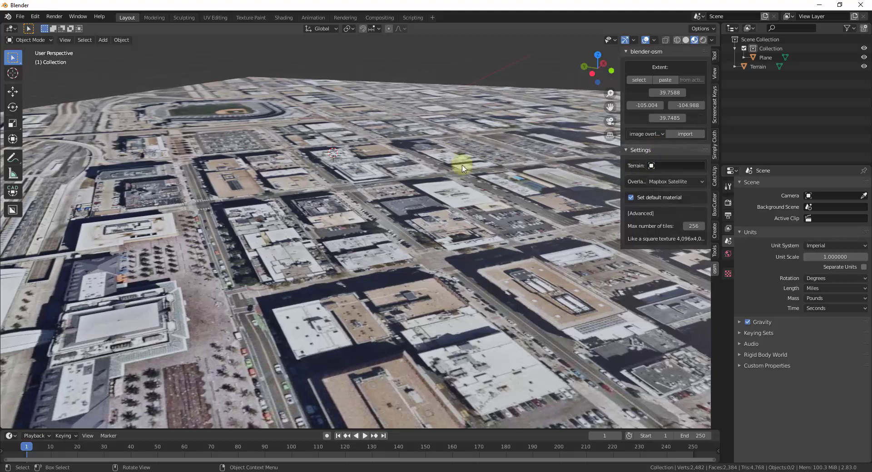
pyautogui.scroll(-3, 505, 270)
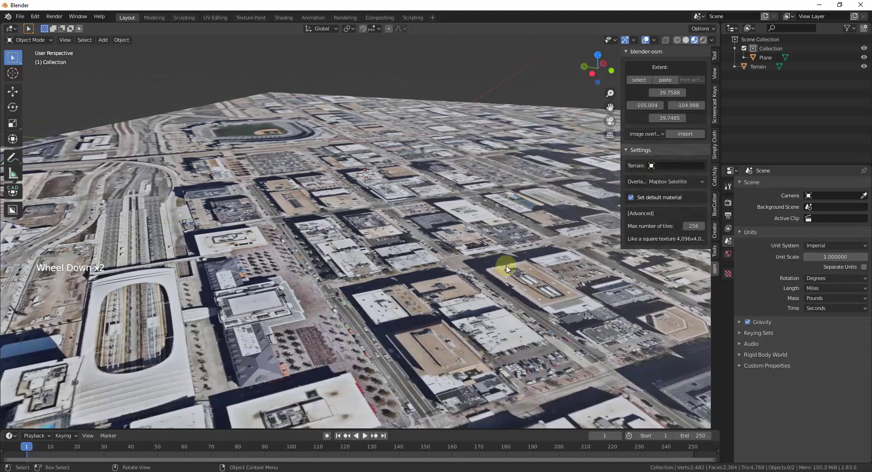
# Set the import type to OpenStreetMap in 3D realistic mode with buildings toggled
pyautogui.click(636, 135)
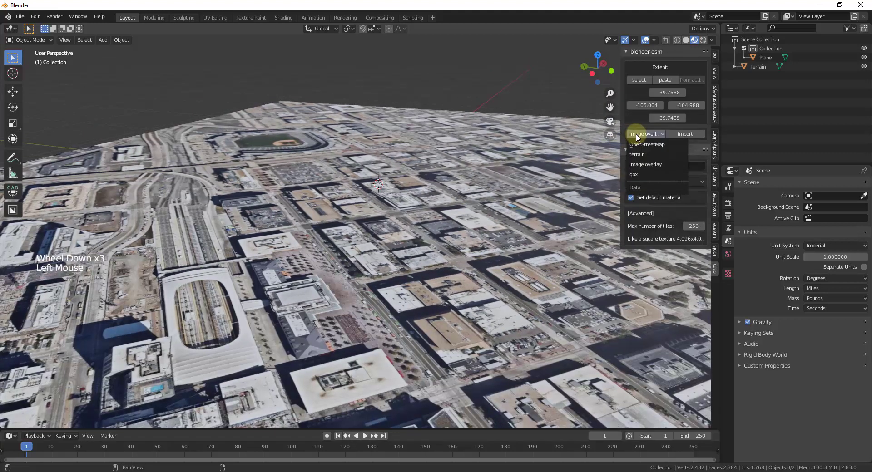
pyautogui.click(640, 144)
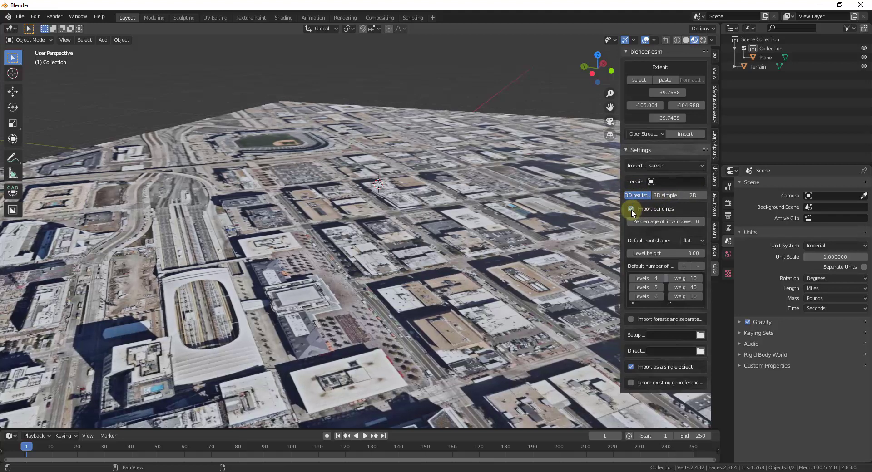
pyautogui.click(659, 196)
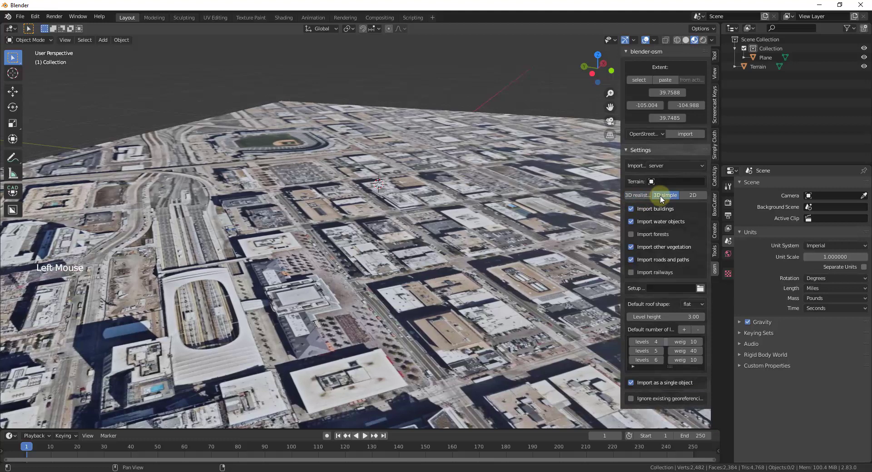
pyautogui.click(690, 195)
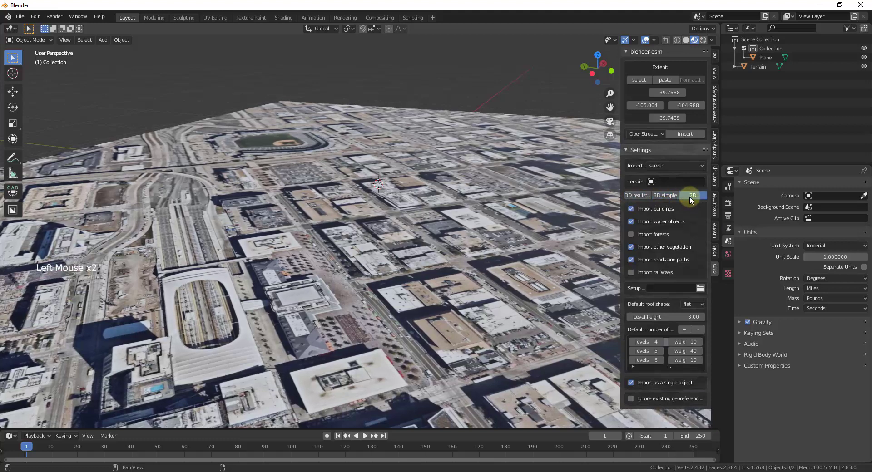
pyautogui.click(664, 195)
pyautogui.click(639, 199)
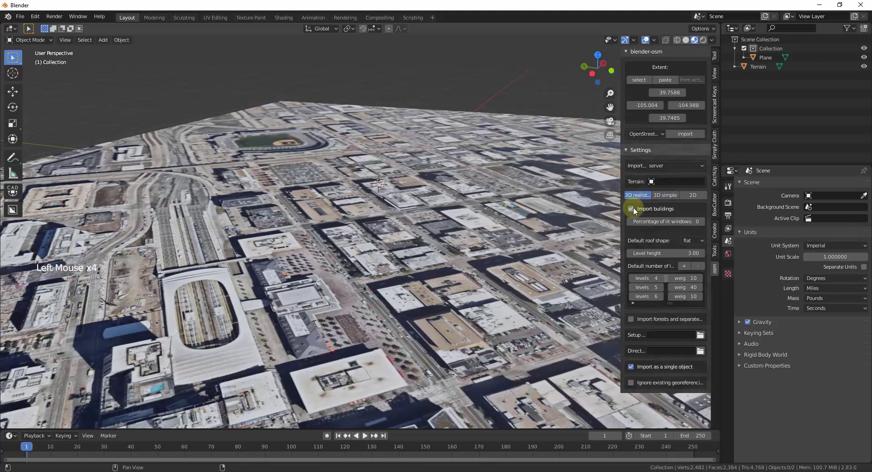
pyautogui.click(631, 209)
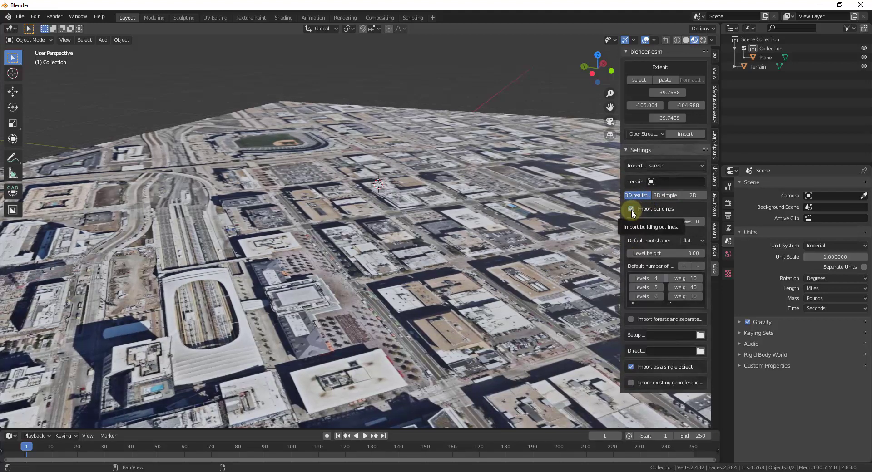
# Set lit windows to 30 percent and level height to 3.00, then widen the sidebar
pyautogui.click(692, 241)
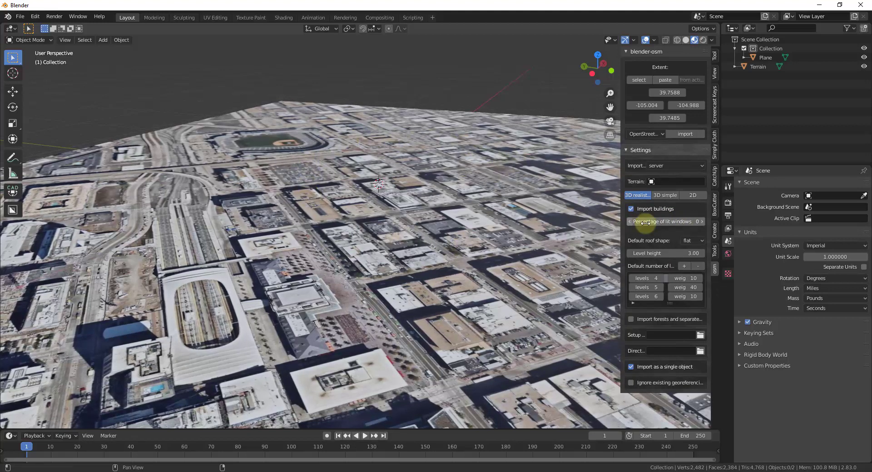
pyautogui.click(665, 221)
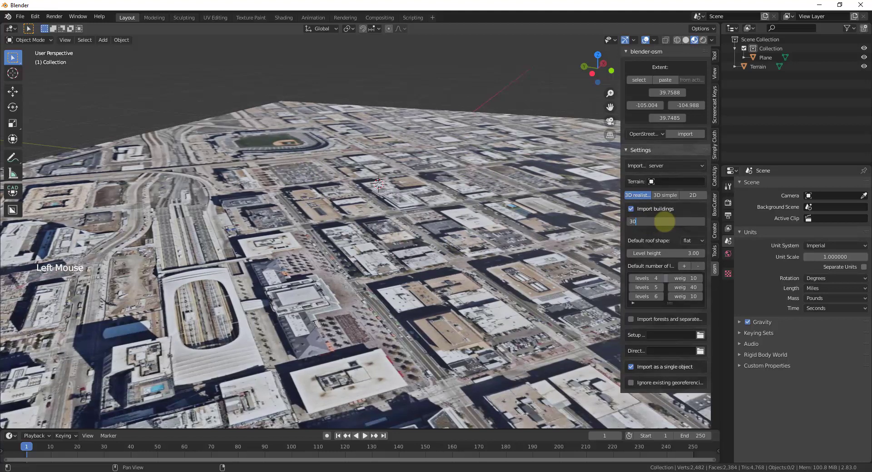
pyautogui.press('Tab')
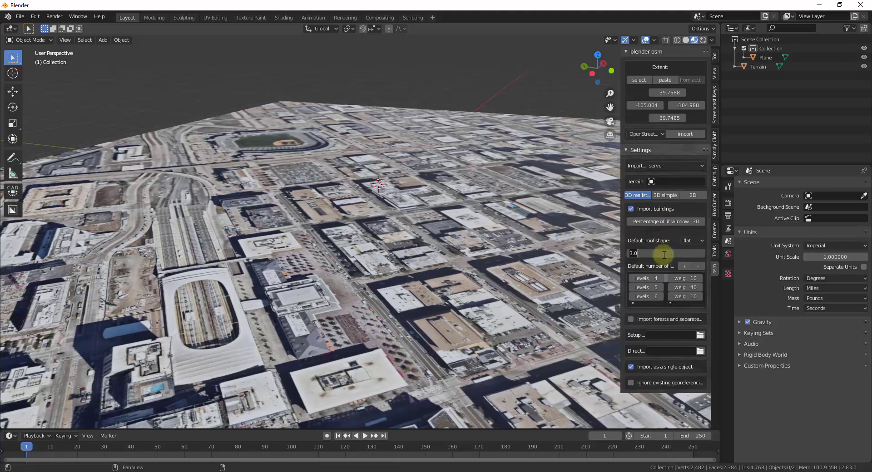
pyautogui.moveTo(622, 280); pyautogui.dragTo(582, 280)
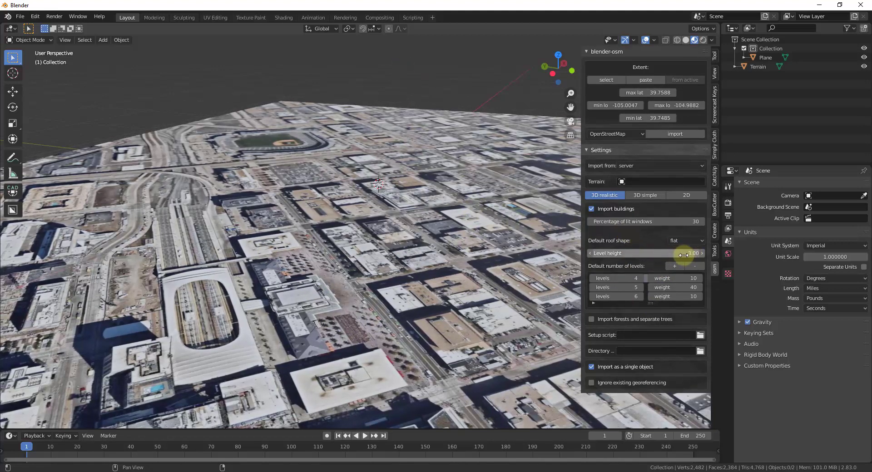
pyautogui.scroll(-3, 218, 156)
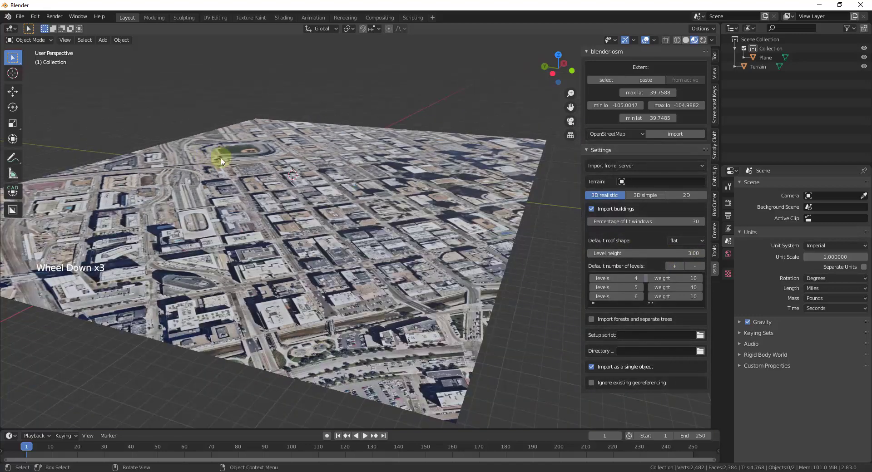
pyautogui.scroll(2, 242, 167)
pyautogui.scroll(-1, 342, 240)
pyautogui.scroll(1, 341, 240)
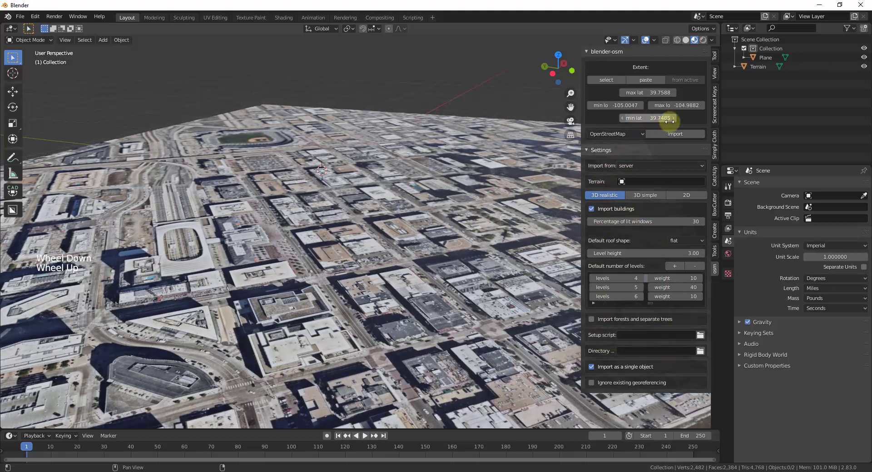
# Import the 3D realistic OSM buildings as map_7.osm_buildings over downtown Denver
pyautogui.click(675, 134)
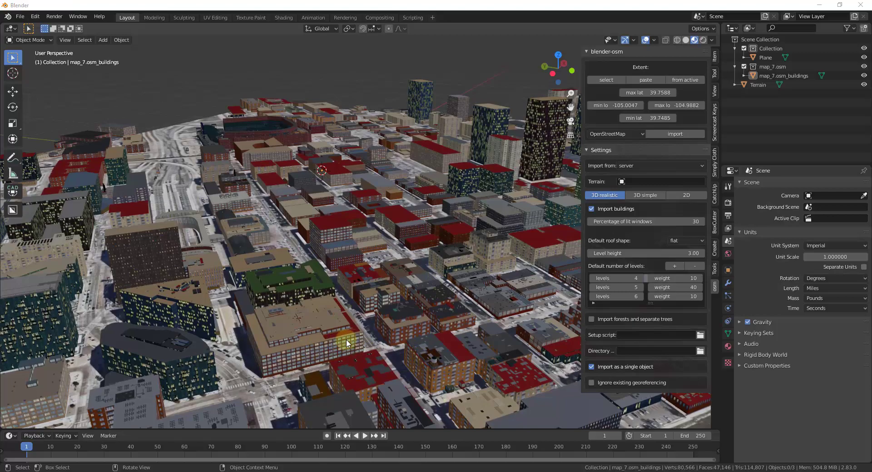
pyautogui.moveTo(382, 301); pyautogui.dragTo(211, 258, button='middle')
pyautogui.scroll(-5, 212, 259)
pyautogui.scroll(1, 458, 193)
pyautogui.scroll(12, 459, 193)
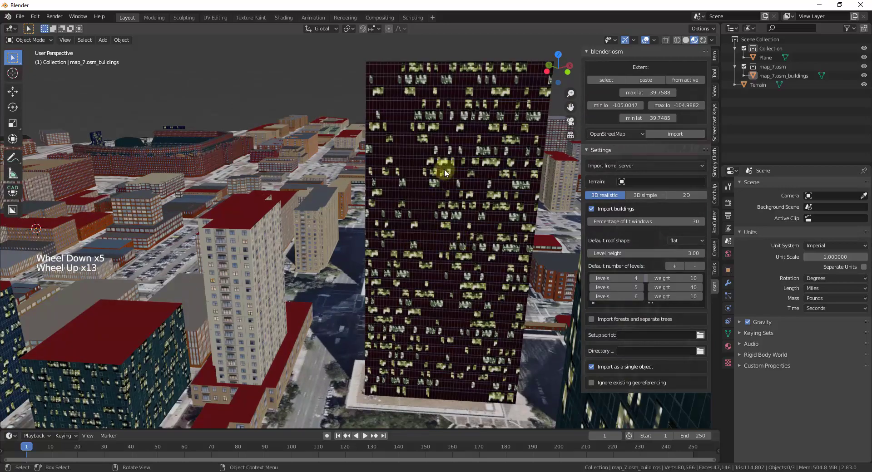
pyautogui.scroll(4, 454, 182)
pyautogui.scroll(-6, 454, 214)
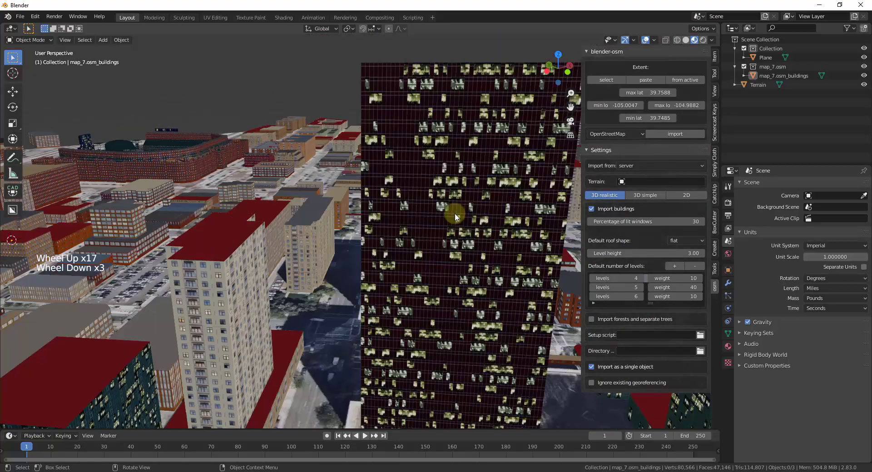
pyautogui.scroll(5, 276, 284)
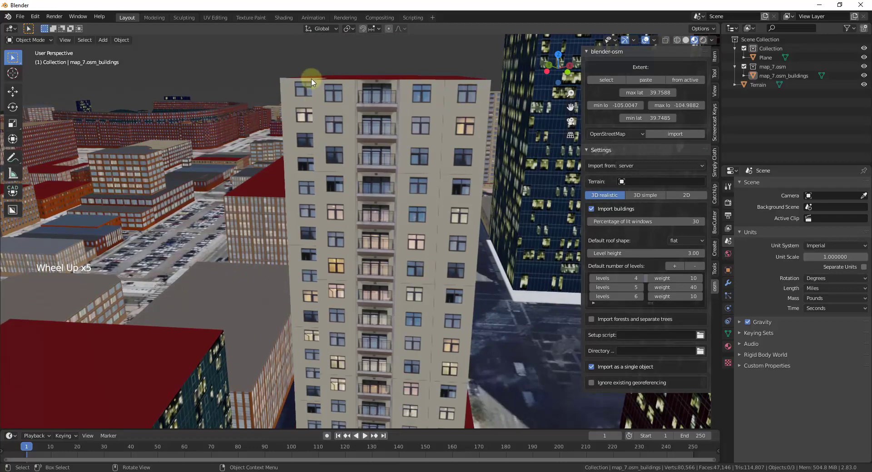
pyautogui.scroll(-7, 309, 229)
pyautogui.scroll(1, 308, 230)
pyautogui.scroll(3, 309, 225)
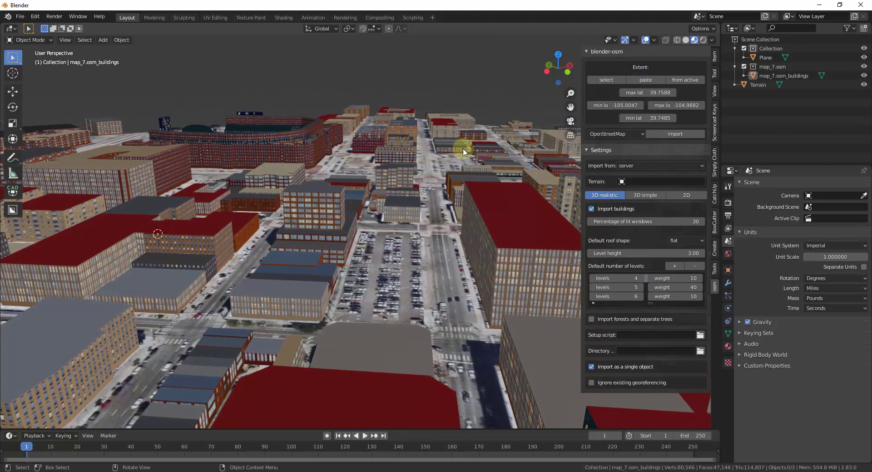
pyautogui.scroll(-3, 395, 156)
pyautogui.scroll(-2, 395, 157)
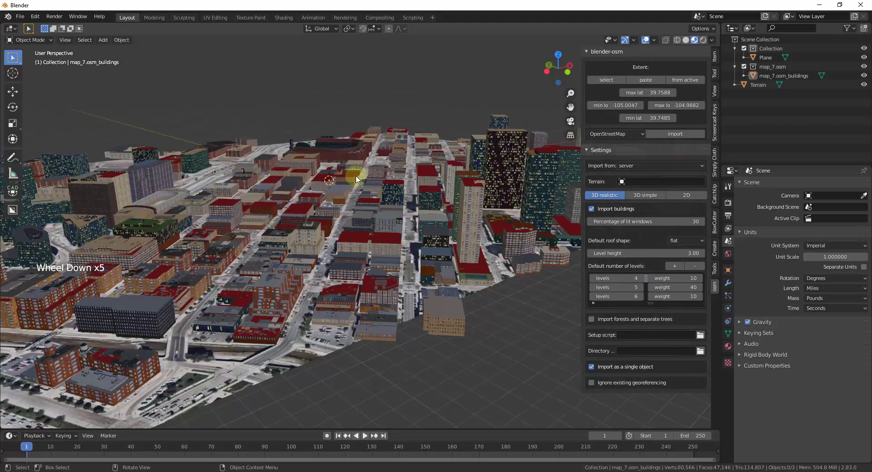
pyautogui.moveTo(408, 214); pyautogui.dragTo(431, 206, button='middle')
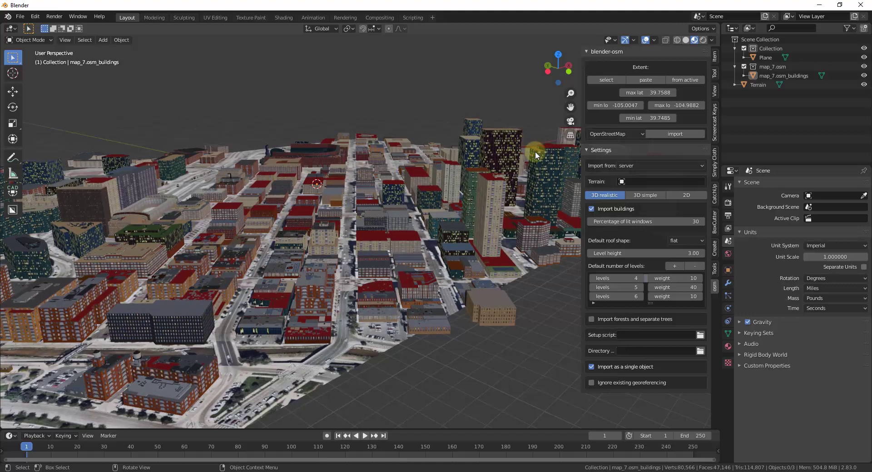
pyautogui.keyDown('shift'); pyautogui.moveTo(506, 165); pyautogui.dragTo(449, 169, button='middle'); pyautogui.keyUp('shift')
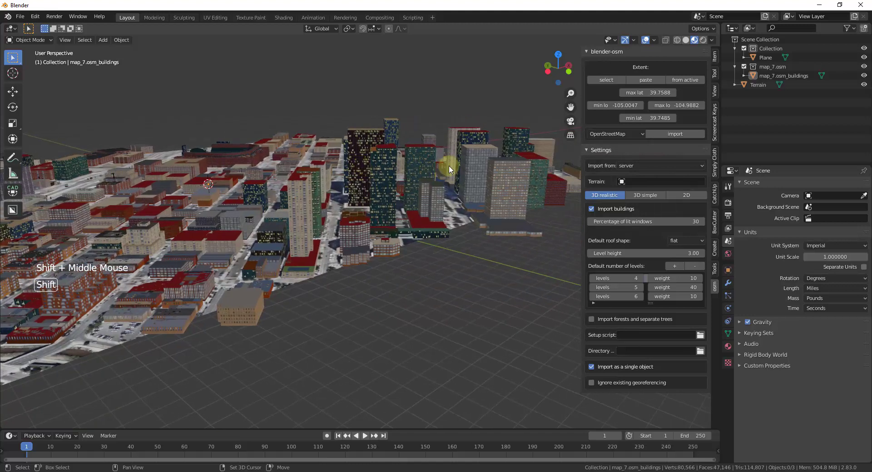
pyautogui.keyDown('shift'); pyautogui.moveTo(214, 175); pyautogui.dragTo(347, 224, button='middle'); pyautogui.keyUp('shift')
pyautogui.scroll(6, 346, 224)
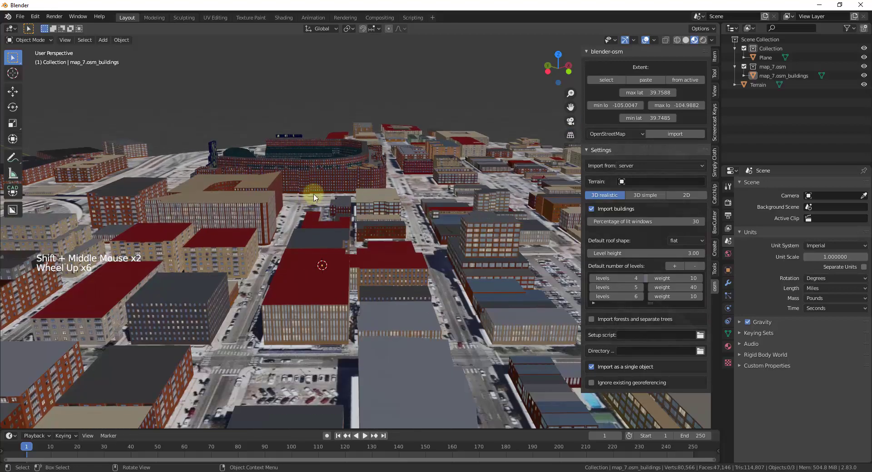
pyautogui.scroll(-5, 313, 198)
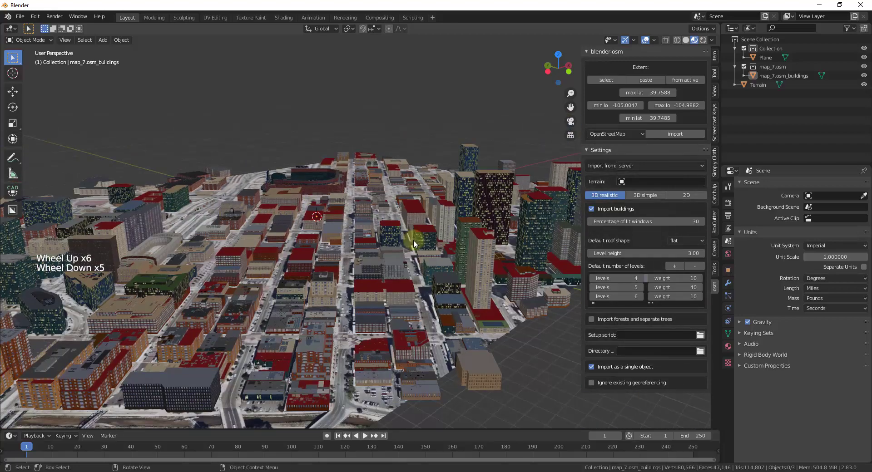
pyautogui.moveTo(413, 240); pyautogui.dragTo(378, 237, button='middle')
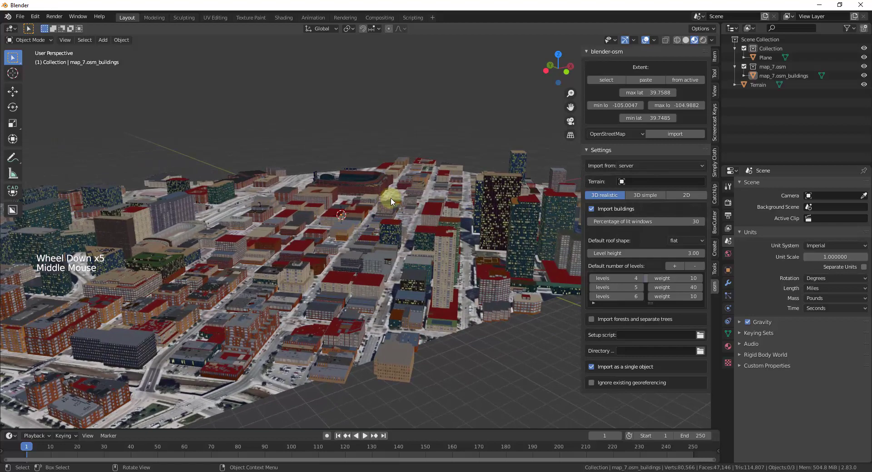
pyautogui.moveTo(391, 198); pyautogui.dragTo(348, 345, button='middle')
pyautogui.scroll(-5, 355, 318)
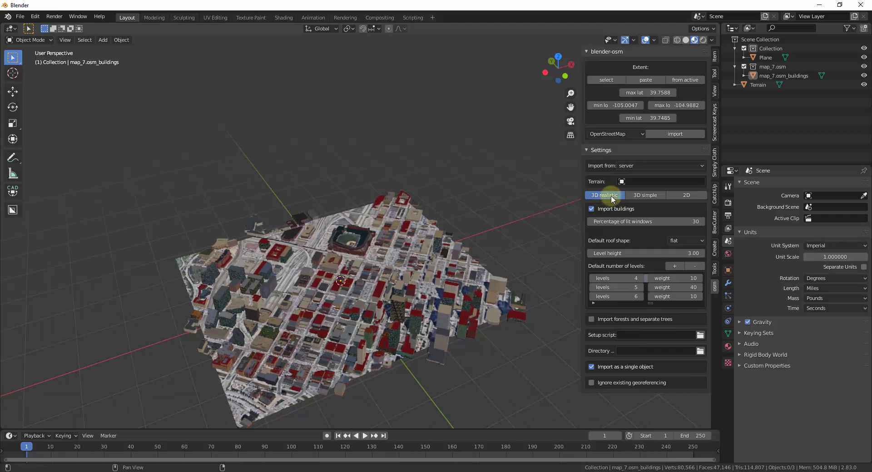
pyautogui.scroll(8, 355, 306)
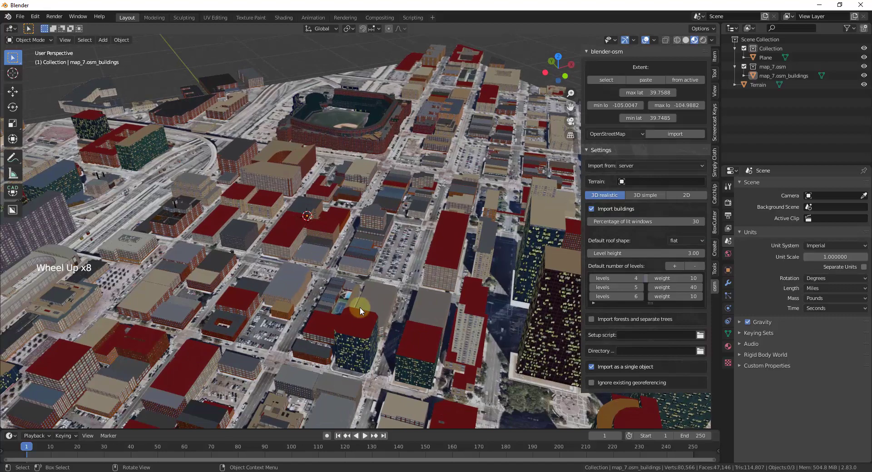
pyautogui.moveTo(361, 306); pyautogui.dragTo(361, 268, button='middle')
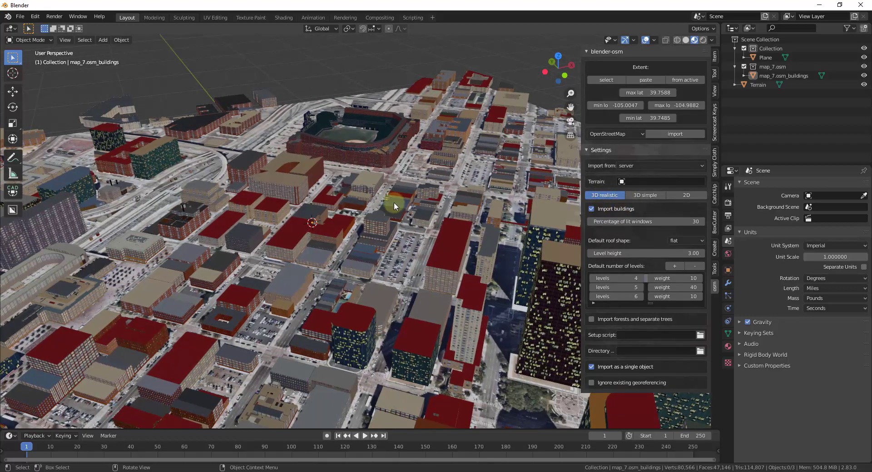
pyautogui.scroll(5, 337, 371)
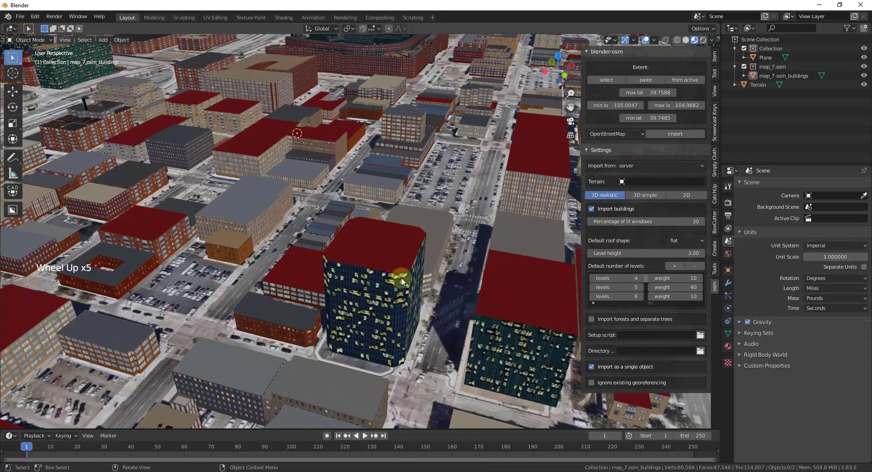
pyautogui.moveTo(421, 241); pyautogui.dragTo(456, 195, button='middle')
pyautogui.scroll(-2, 454, 233)
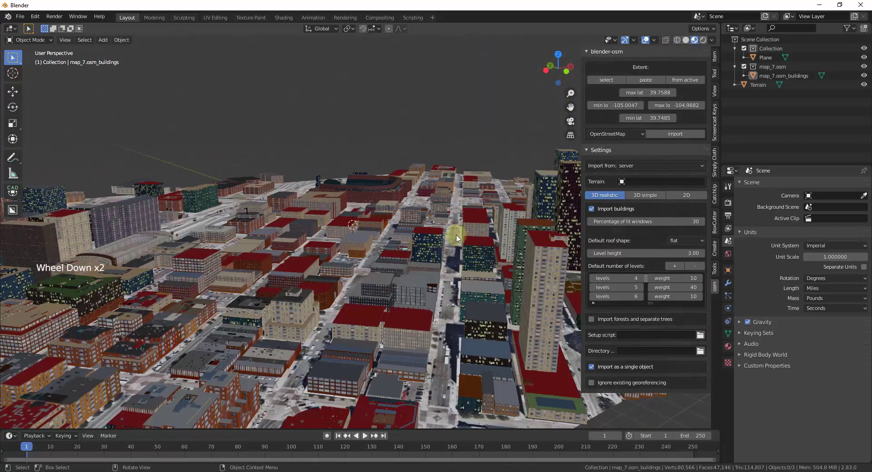
pyautogui.scroll(4, 388, 251)
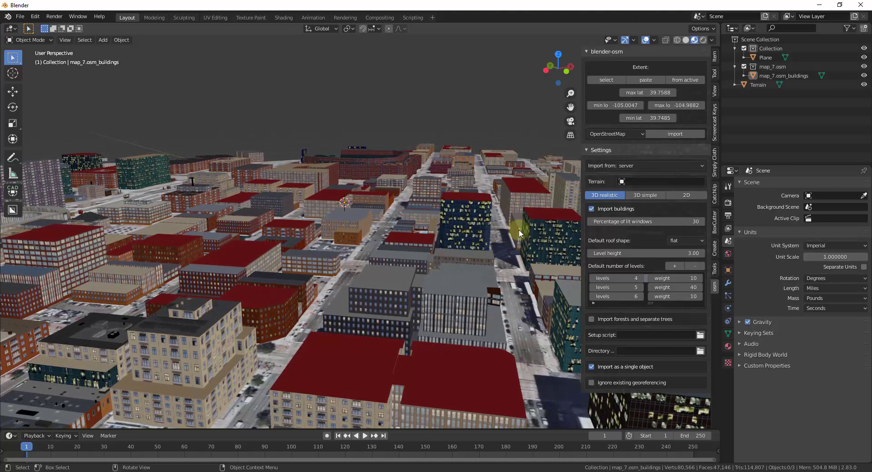
pyautogui.click(703, 40)
pyautogui.moveTo(420, 307)
pyautogui.mouseDown(button='middle')
pyautogui.moveTo(415, 264)
pyautogui.moveTo(308, 263)
pyautogui.mouseUp(button='middle')
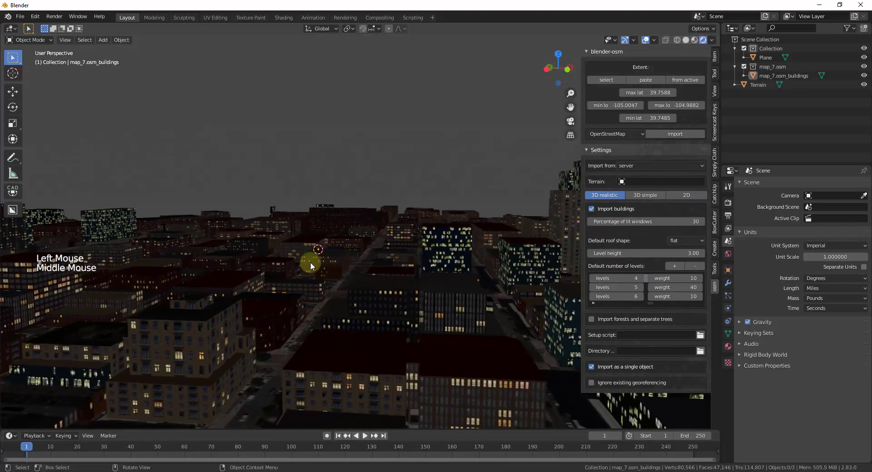
pyautogui.scroll(-3, 447, 262)
pyautogui.scroll(2, 498, 254)
pyautogui.moveTo(498, 254); pyautogui.dragTo(422, 282, button='middle')
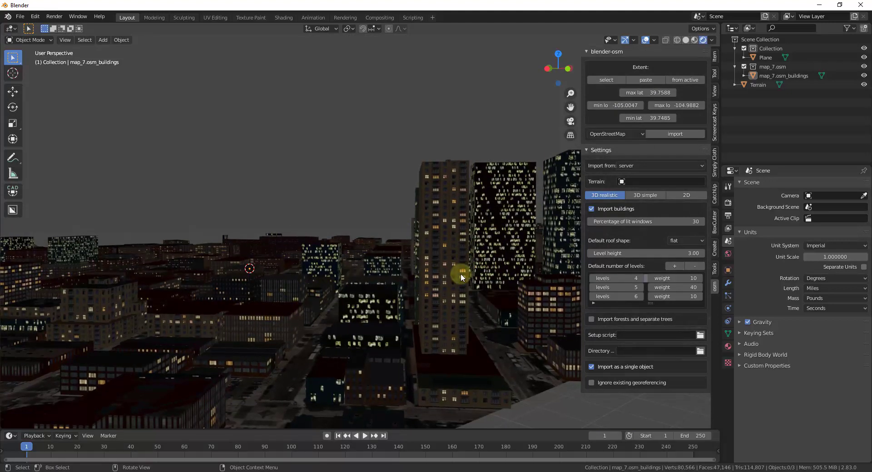
pyautogui.moveTo(460, 274); pyautogui.dragTo(383, 260, button='middle')
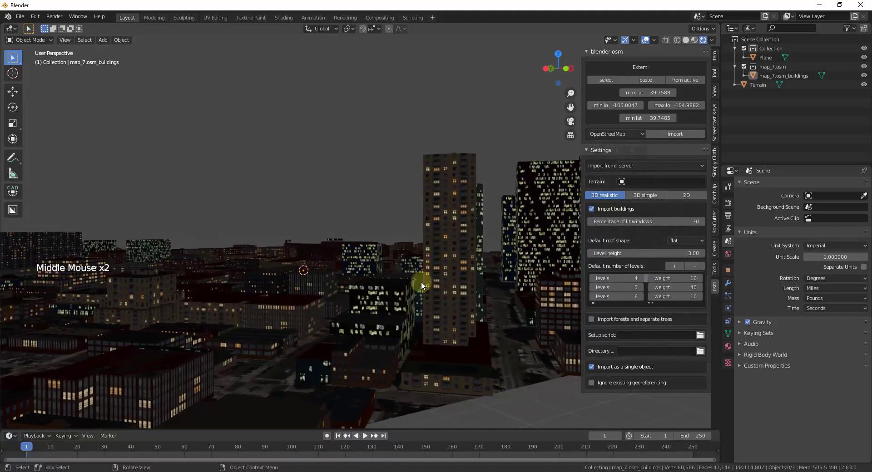
pyautogui.click(694, 40)
pyautogui.moveTo(396, 267); pyautogui.dragTo(391, 381, button='middle')
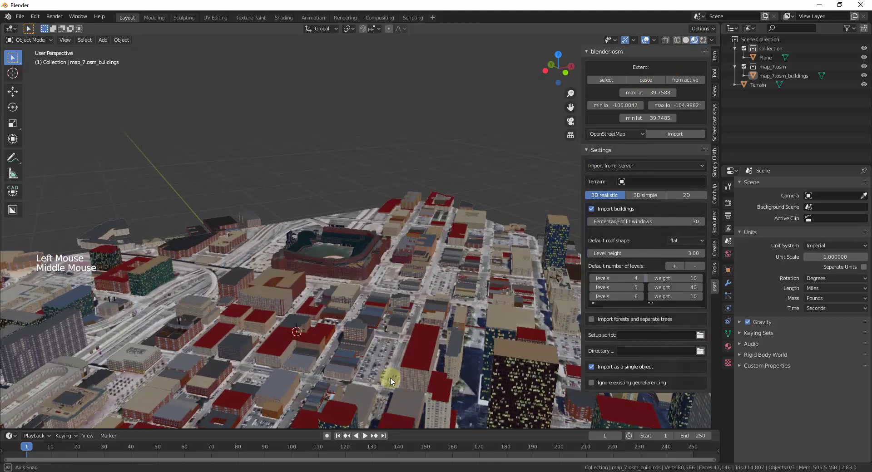
pyautogui.scroll(-5, 389, 372)
pyautogui.scroll(3, 381, 353)
pyautogui.click(377, 364)
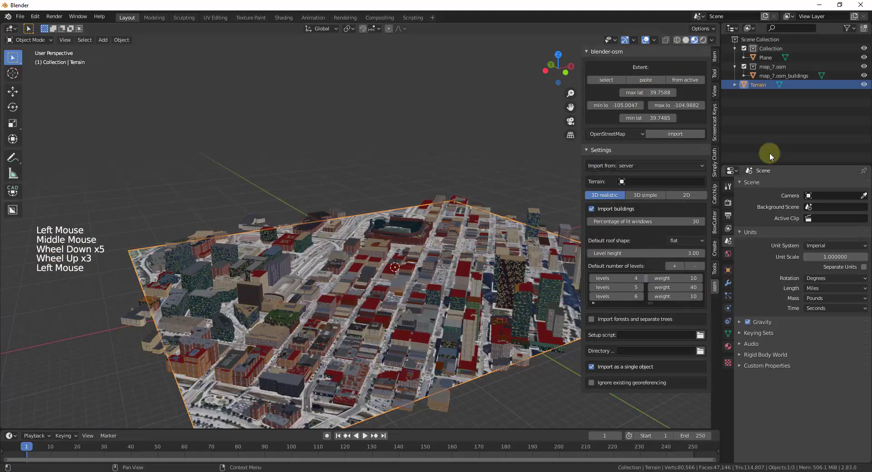
pyautogui.click(743, 78)
pyautogui.click(743, 77)
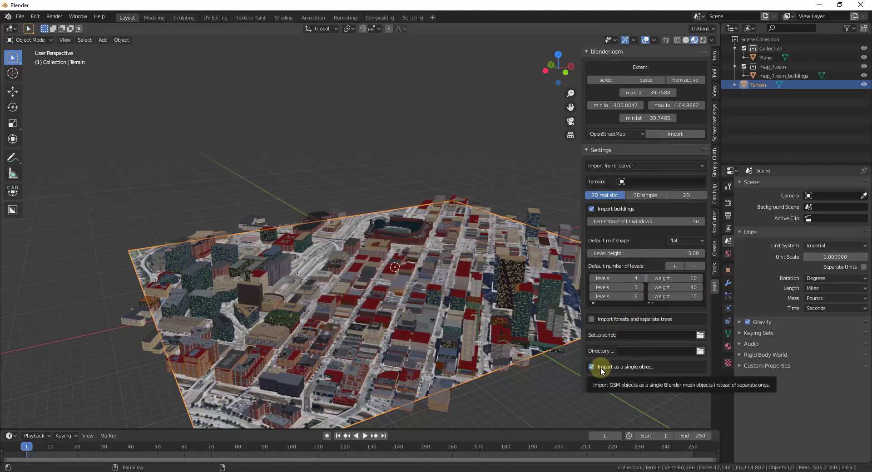
pyautogui.click(863, 84)
pyautogui.click(862, 84)
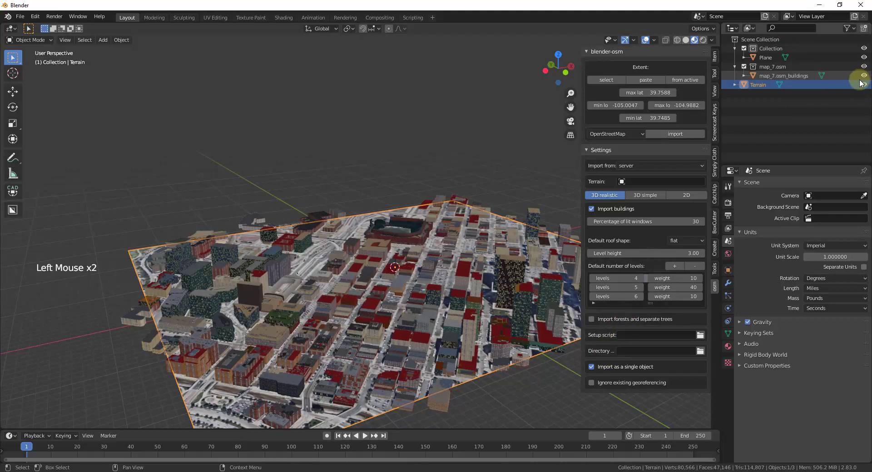
pyautogui.click(863, 76)
pyautogui.click(863, 75)
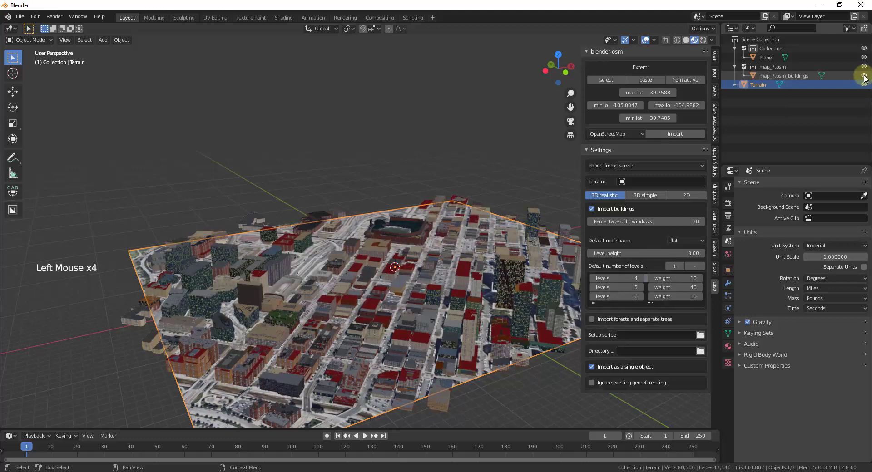
pyautogui.click(864, 67)
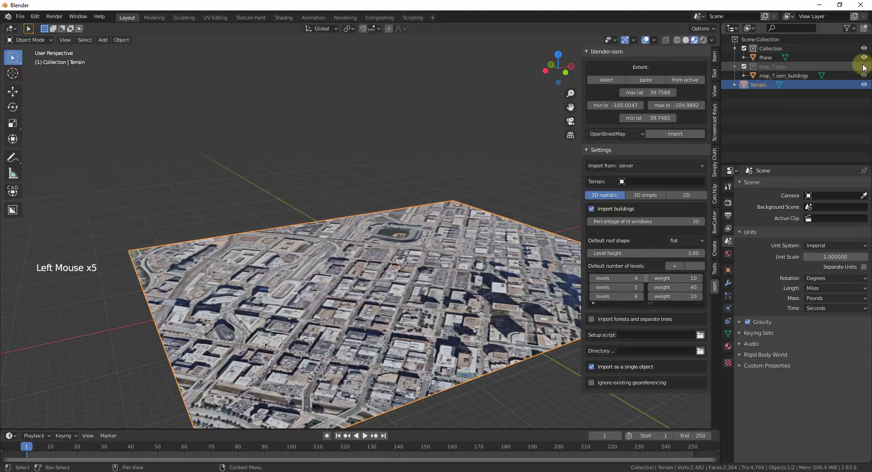
pyautogui.click(863, 67)
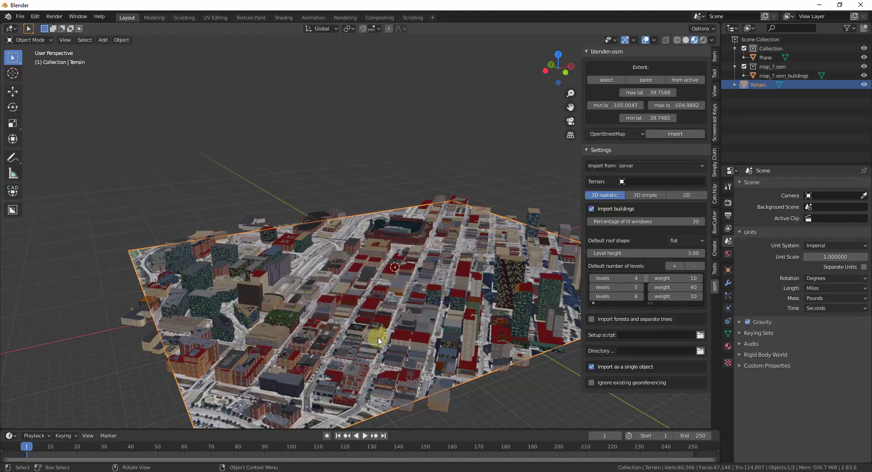
pyautogui.click(416, 257)
pyautogui.scroll(8, 418, 253)
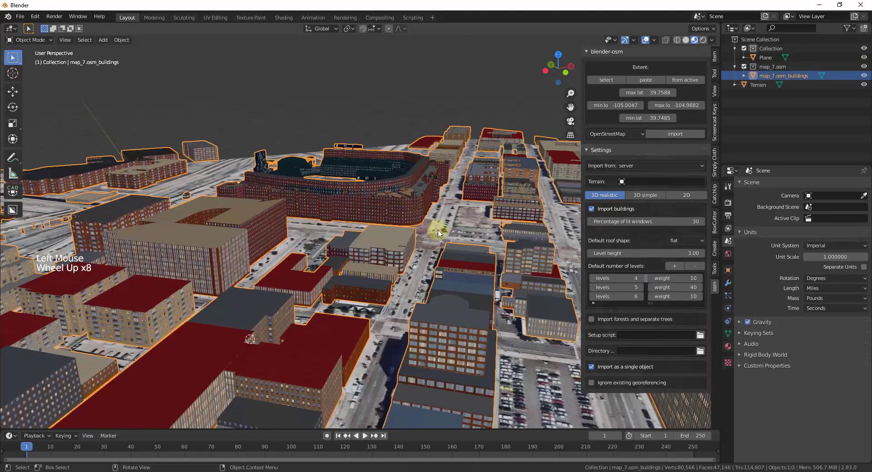
pyautogui.click(445, 236)
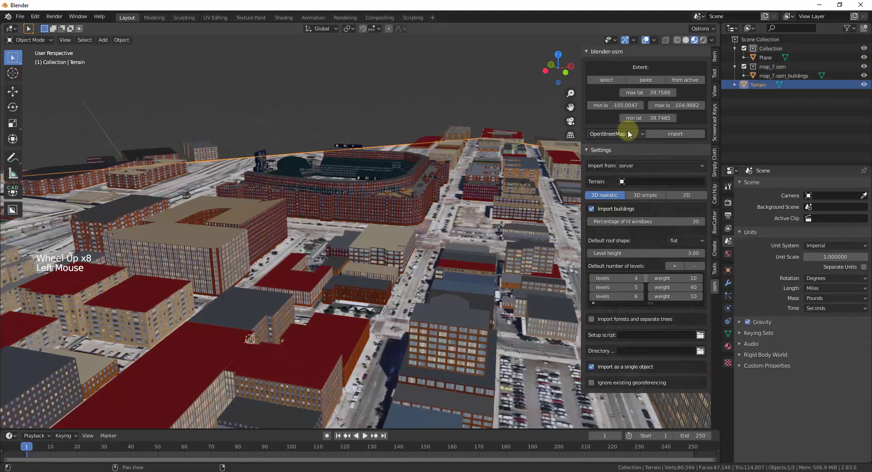
# Choose 3D simple mode, enable water, forests, vegetation, roads and railways, and untick buildings
pyautogui.click(647, 199)
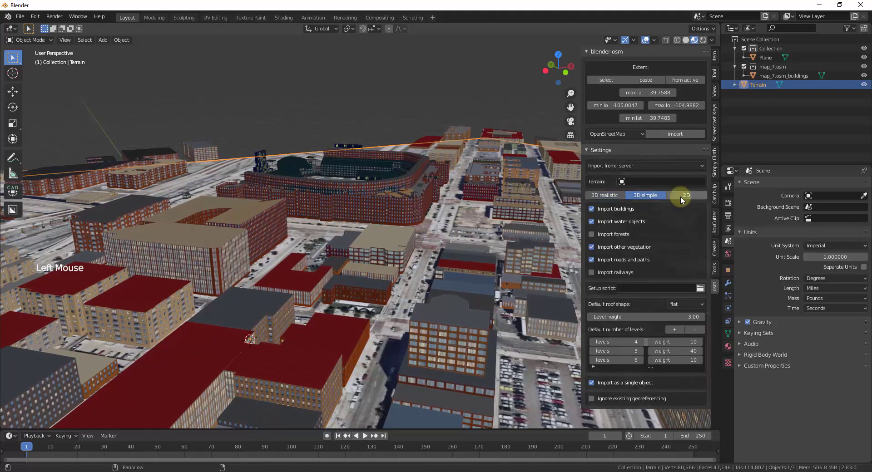
pyautogui.click(687, 197)
pyautogui.click(645, 196)
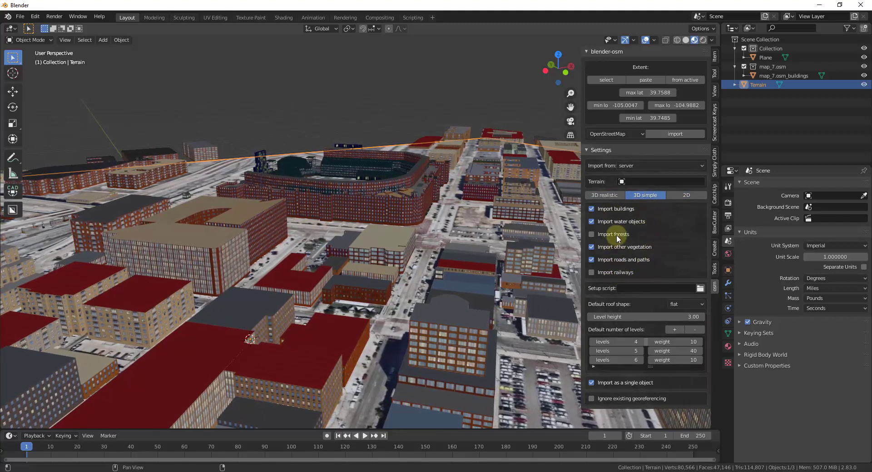
pyautogui.moveTo(618, 238); pyautogui.dragTo(619, 264)
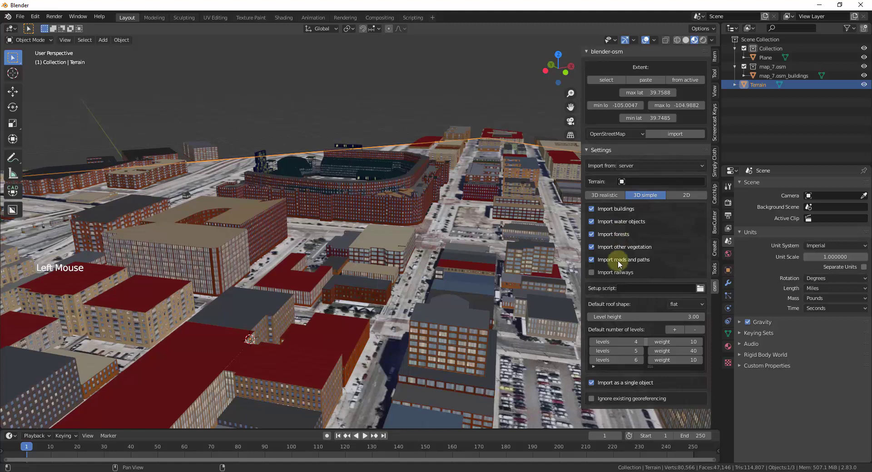
pyautogui.click(619, 209)
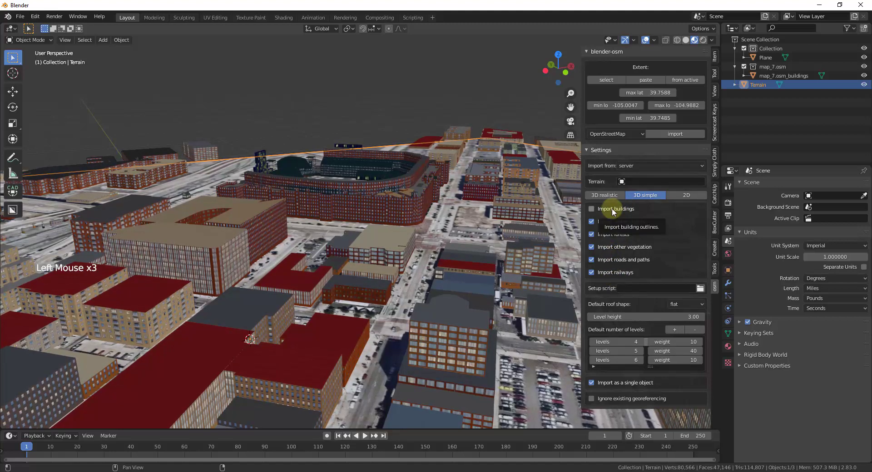
pyautogui.scroll(-3, 478, 235)
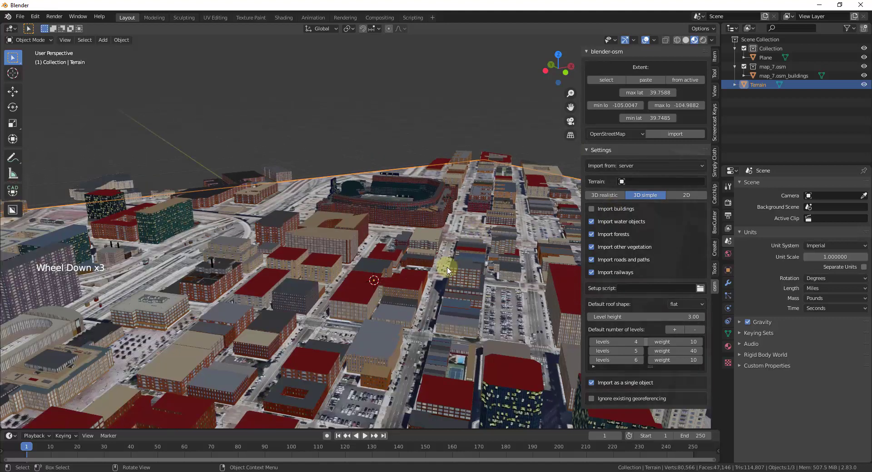
pyautogui.scroll(1, 449, 265)
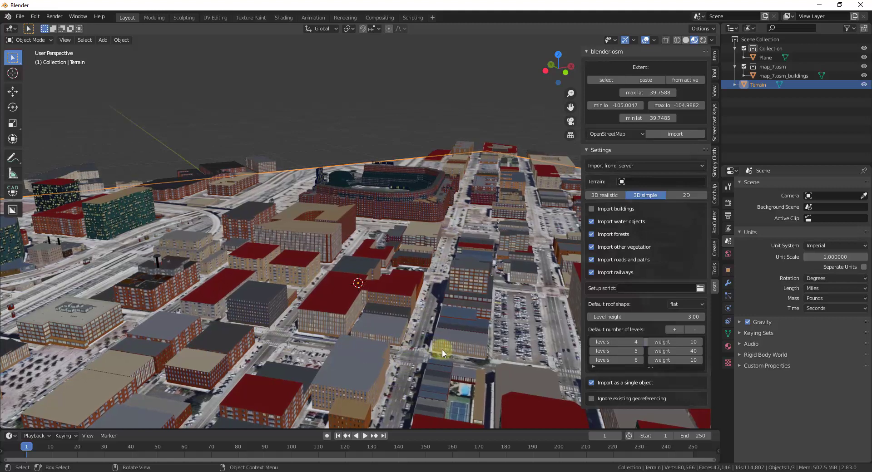
# Import the OSM roads, paths, railways, water and vegetation as map_8.osm
pyautogui.click(668, 134)
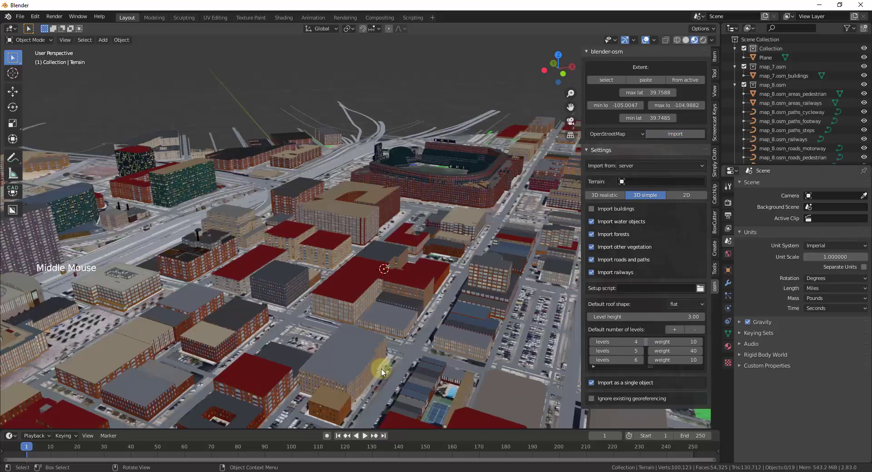
pyautogui.scroll(-5, 469, 328)
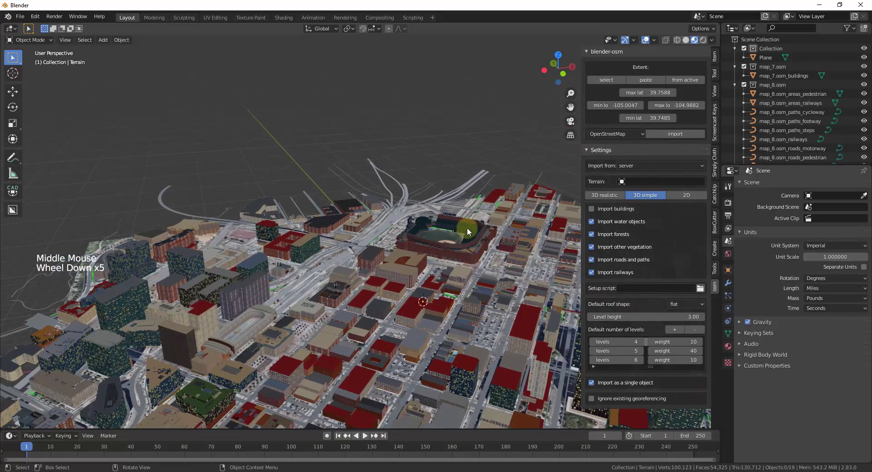
pyautogui.scroll(-3, 482, 284)
pyautogui.scroll(1, 414, 320)
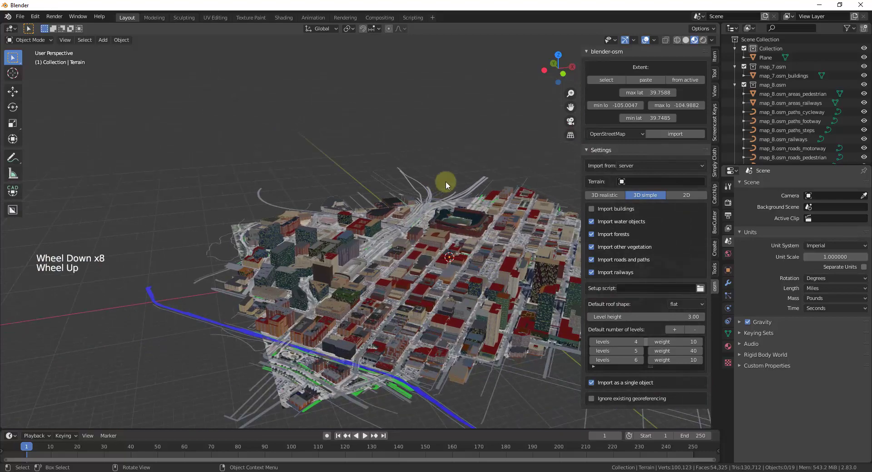
pyautogui.scroll(13, 446, 184)
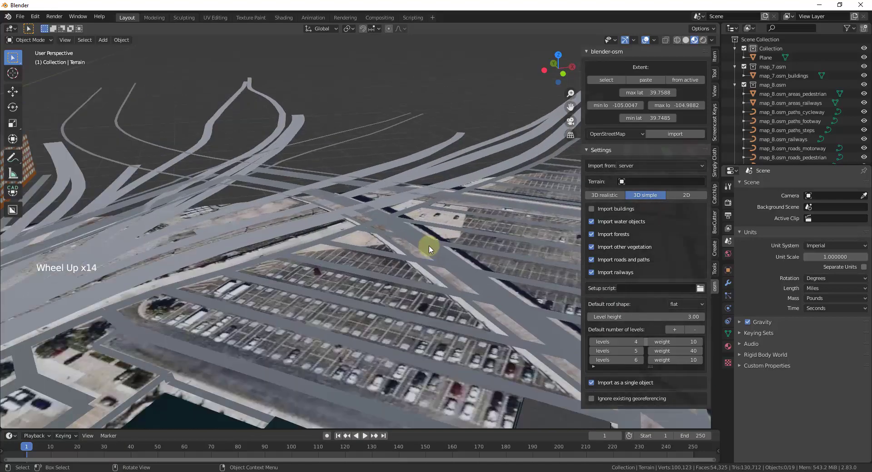
# Select the primary roads and railways objects and orbit to inspect the new layers
pyautogui.click(430, 249)
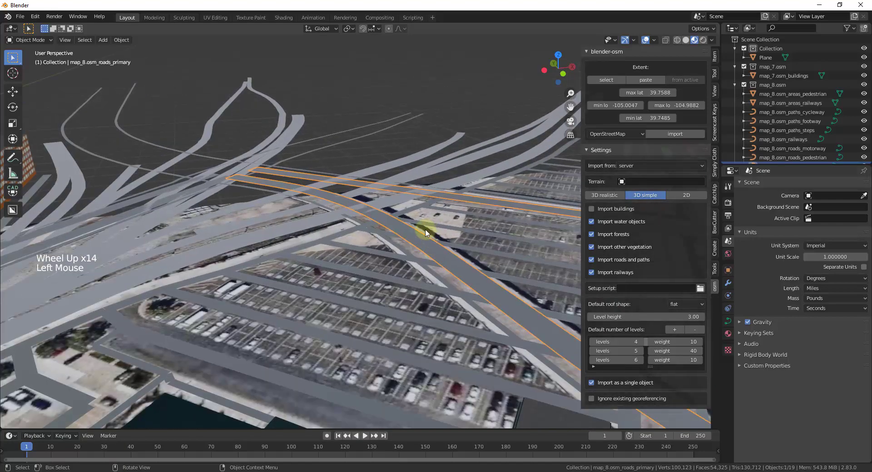
pyautogui.scroll(-9, 460, 230)
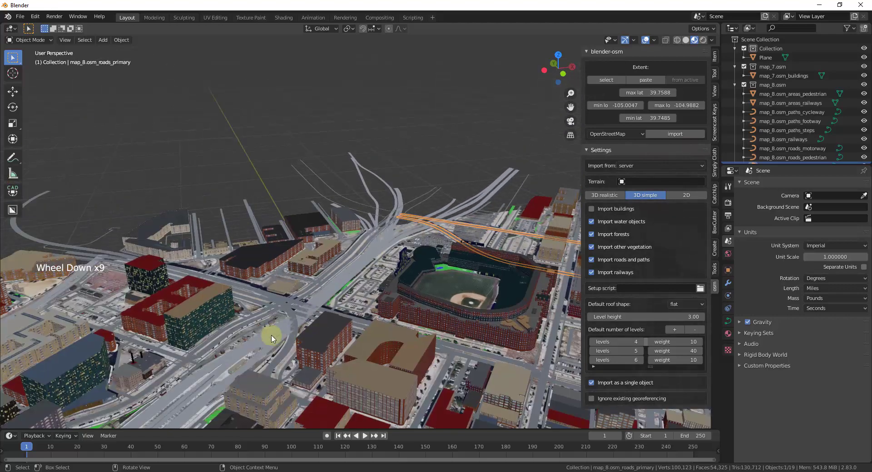
pyautogui.scroll(4, 272, 339)
pyautogui.click(402, 289)
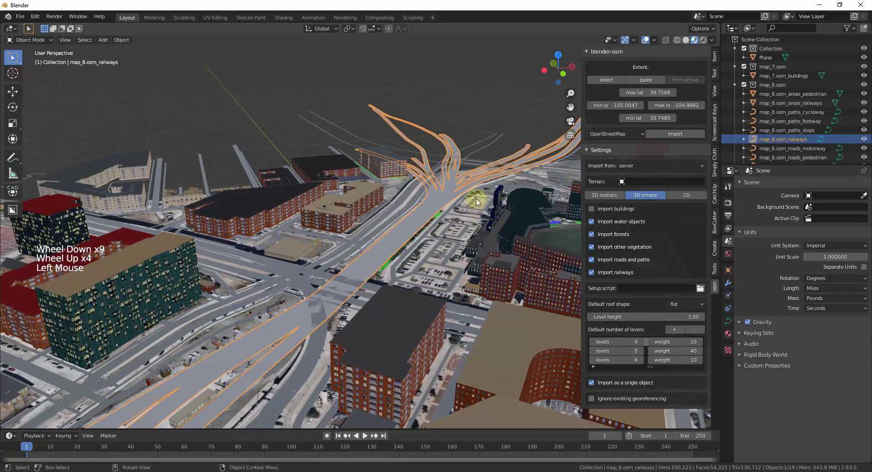
pyautogui.scroll(-6, 506, 190)
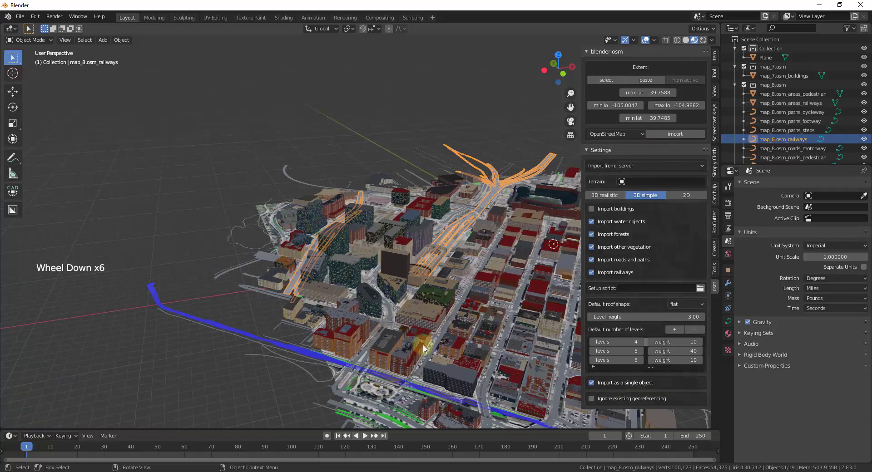
pyautogui.scroll(4, 306, 363)
pyautogui.scroll(-5, 182, 313)
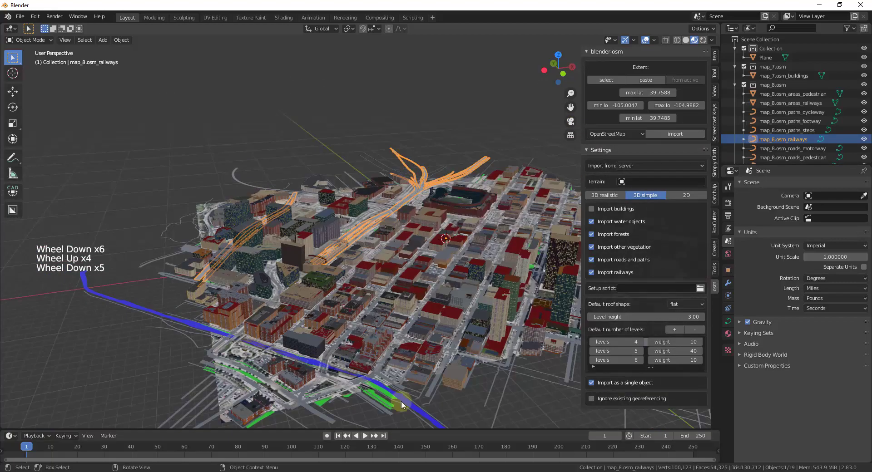
pyautogui.scroll(11, 314, 381)
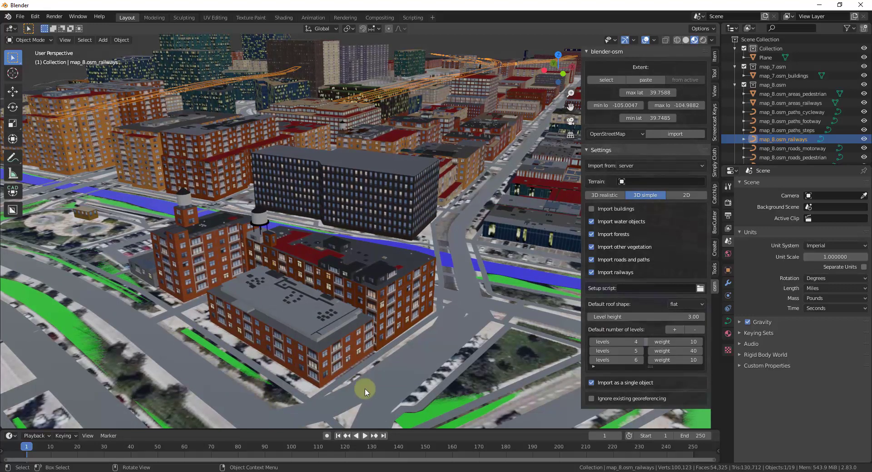
pyautogui.scroll(-4, 298, 348)
pyautogui.moveTo(298, 347); pyautogui.dragTo(401, 282, button='middle')
pyautogui.scroll(-4, 393, 215)
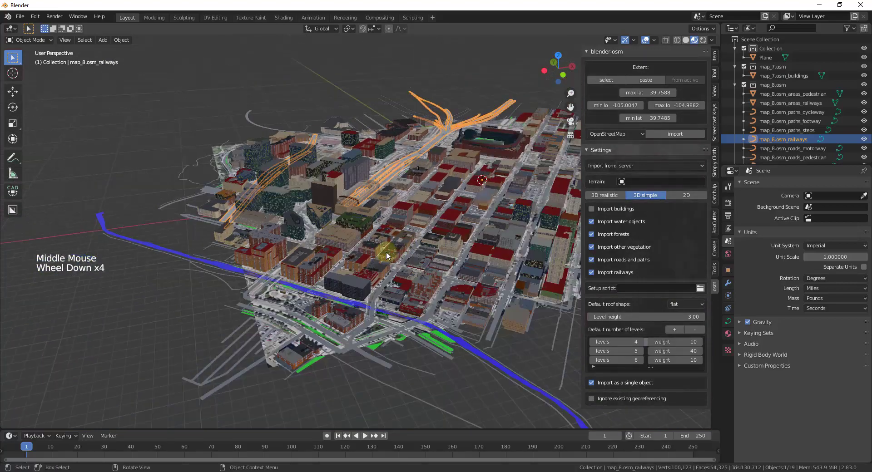
pyautogui.scroll(1, 491, 138)
pyautogui.scroll(2, 416, 287)
pyautogui.moveTo(416, 287); pyautogui.dragTo(421, 281, button='middle')
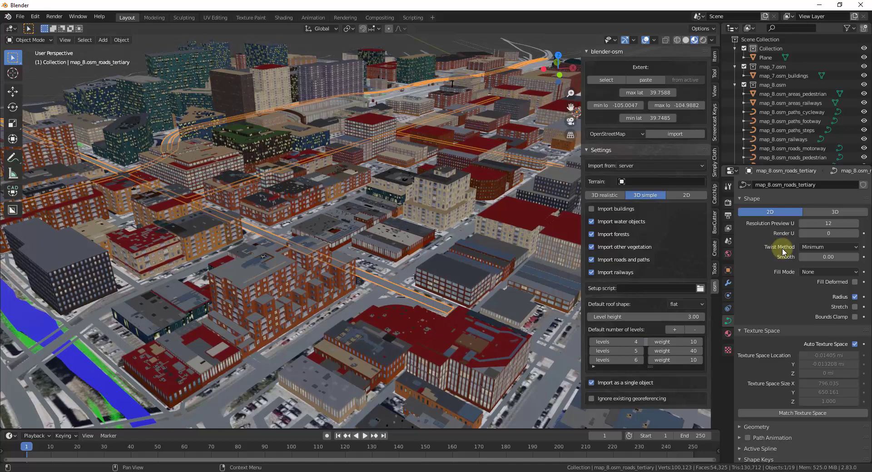
pyautogui.moveTo(412, 279); pyautogui.dragTo(244, 298, button='middle')
pyautogui.scroll(2, 244, 298)
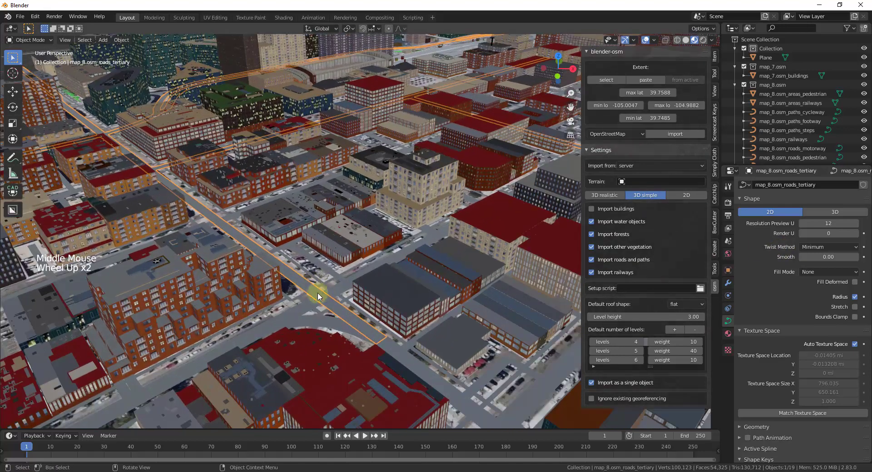
pyautogui.press('Tab')
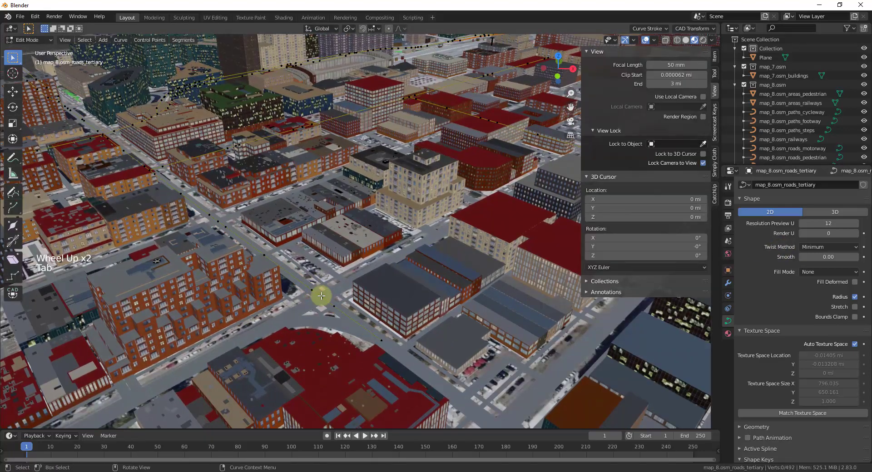
pyautogui.scroll(4, 304, 289)
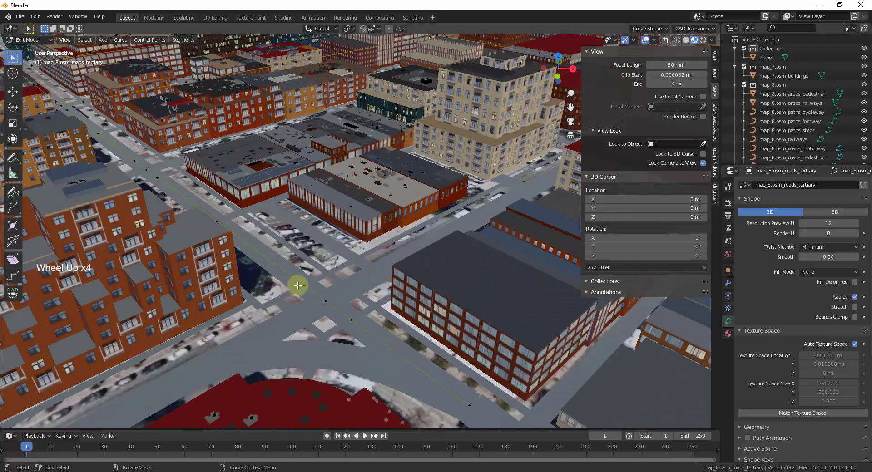
pyautogui.press('Tab')
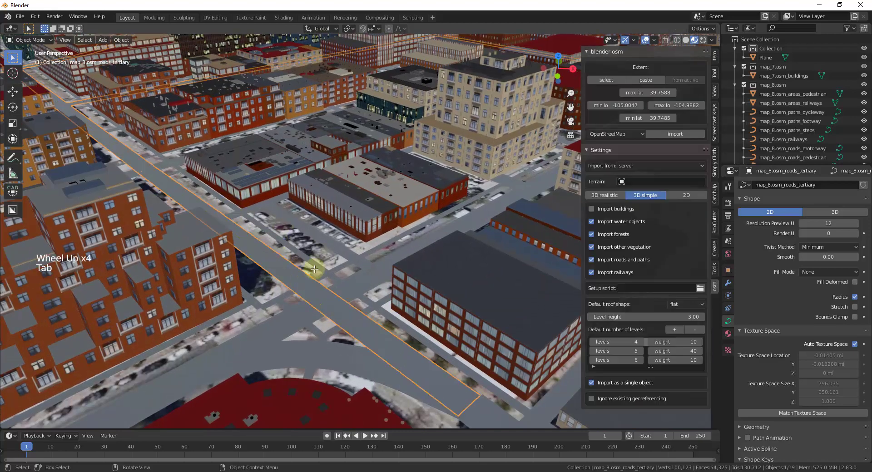
pyautogui.moveTo(308, 299); pyautogui.dragTo(329, 293, button='middle')
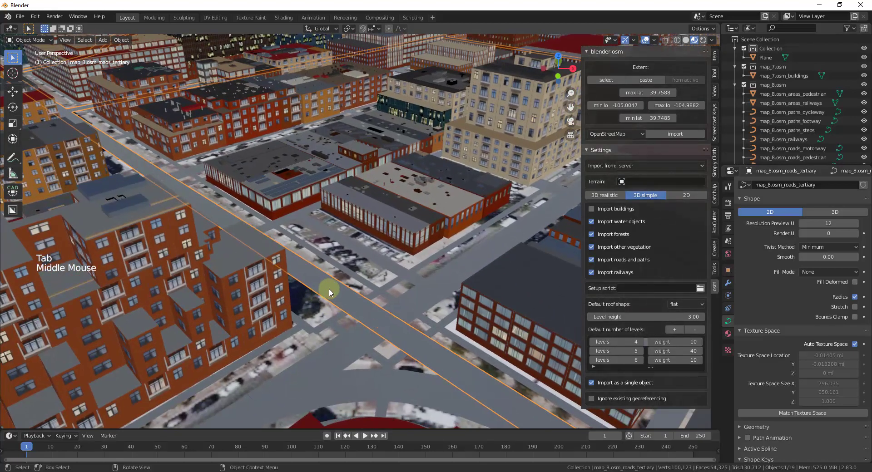
pyautogui.scroll(2, 344, 306)
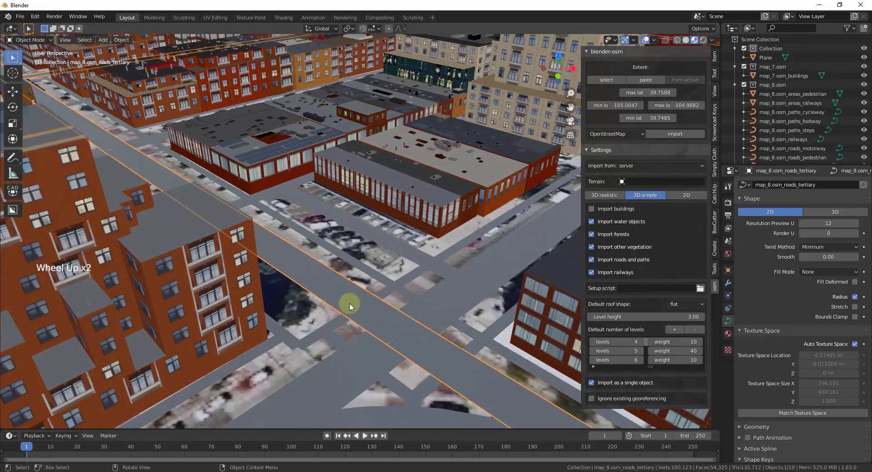
pyautogui.moveTo(351, 302); pyautogui.dragTo(208, 269, button='middle')
pyautogui.scroll(-4, 165, 238)
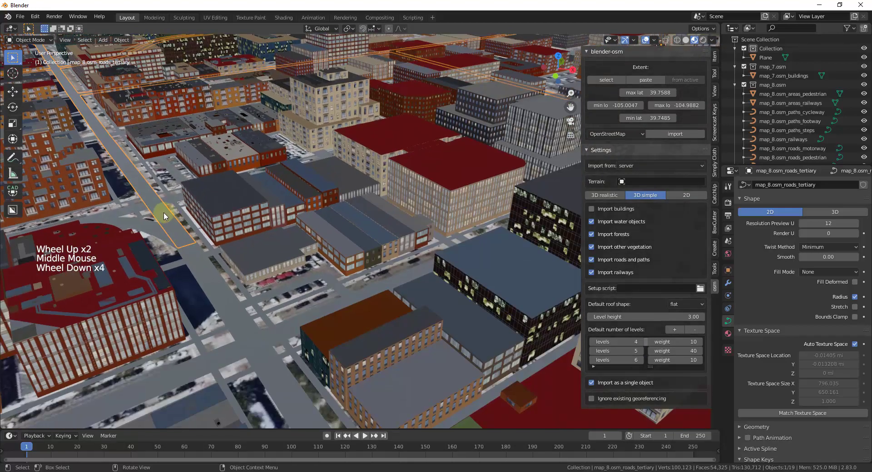
pyautogui.scroll(-1, 138, 192)
pyautogui.scroll(-1, 138, 192)
pyautogui.scroll(4, 137, 192)
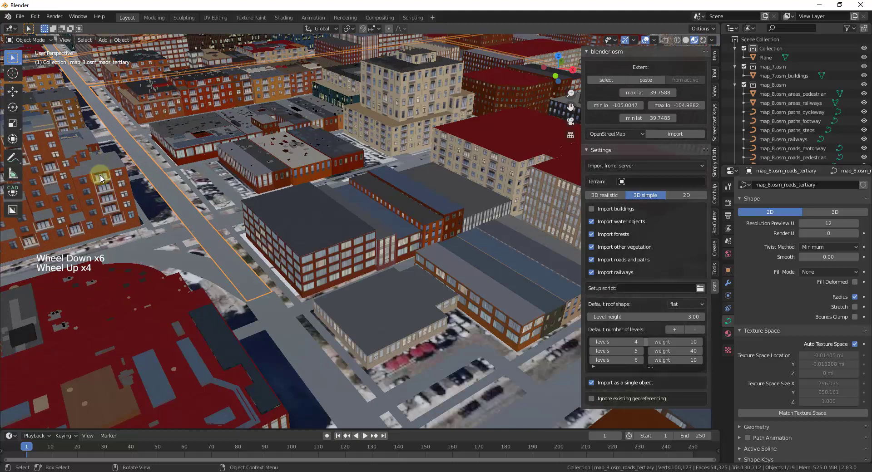
# Convert map_8.osm_roads_tertiary from a curve into a mesh
pyautogui.rightClick(176, 195)
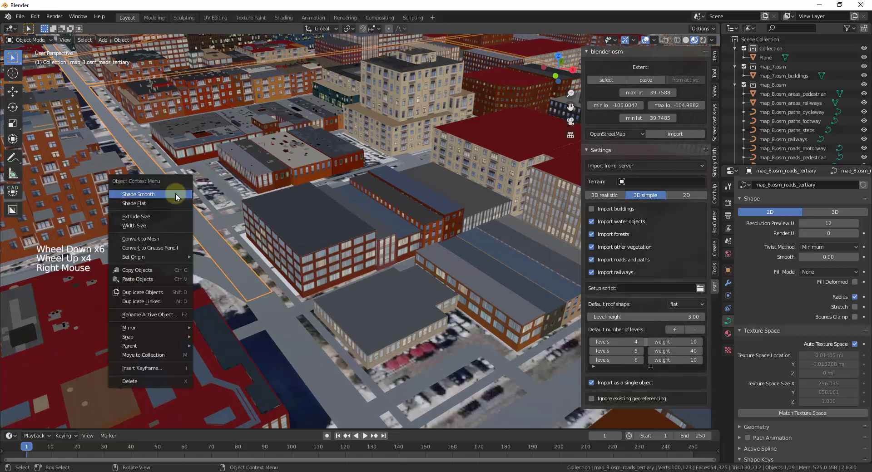
pyautogui.click(162, 238)
pyautogui.click(205, 235)
pyautogui.press('Tab')
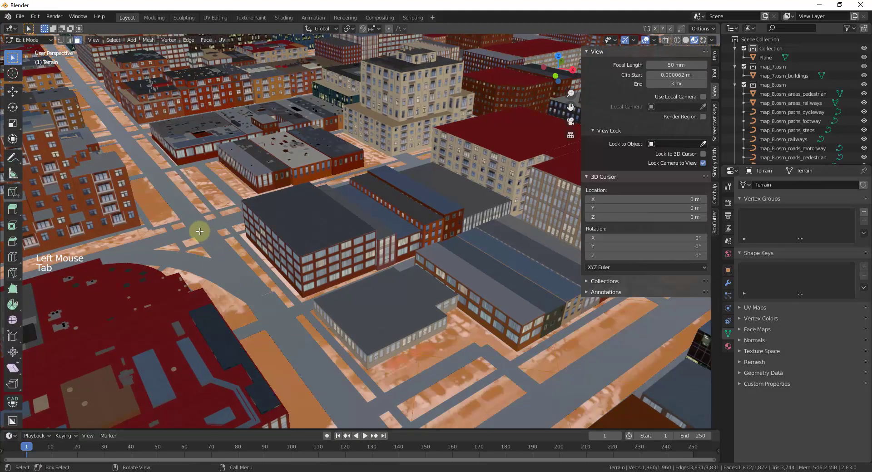
pyautogui.press('Tab')
pyautogui.click(200, 234)
# In Edit Mode, select all of the road mesh to inspect it, then return to Object Mode
pyautogui.press('Tab')
pyautogui.press('a')
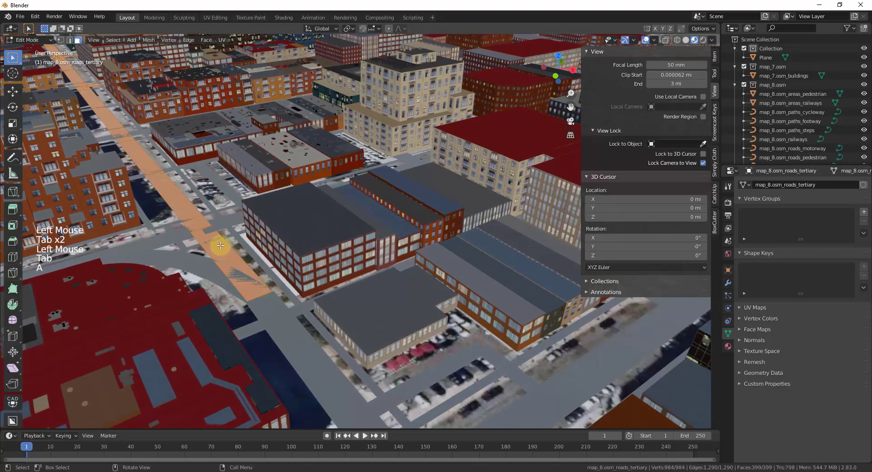
pyautogui.scroll(-3, 222, 236)
pyautogui.scroll(2, 240, 234)
pyautogui.moveTo(240, 234); pyautogui.dragTo(184, 230, button='middle')
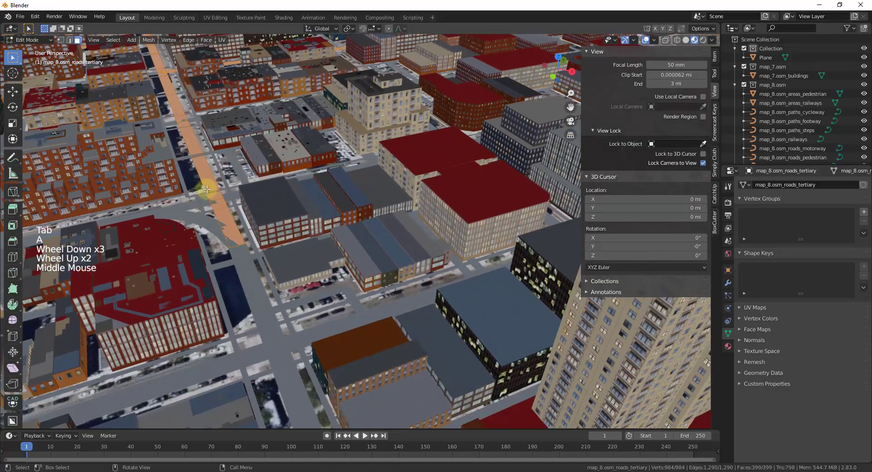
pyautogui.scroll(-3, 206, 190)
pyautogui.scroll(5, 237, 226)
pyautogui.scroll(2, 237, 226)
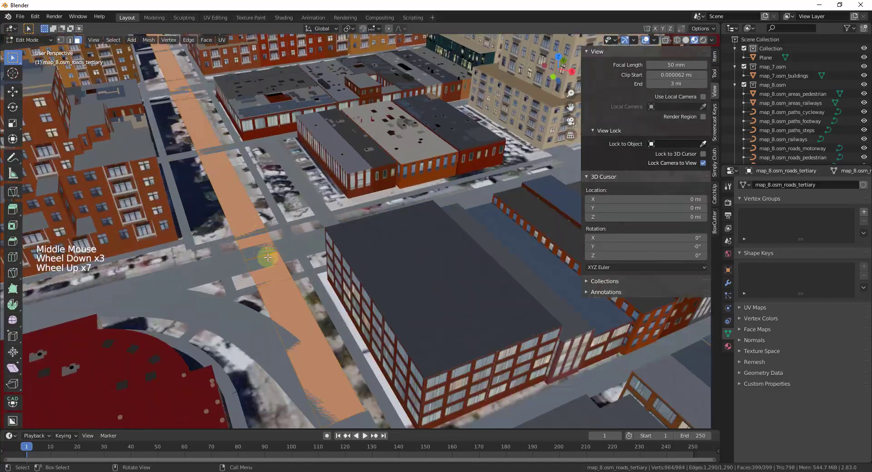
pyautogui.press('Tab')
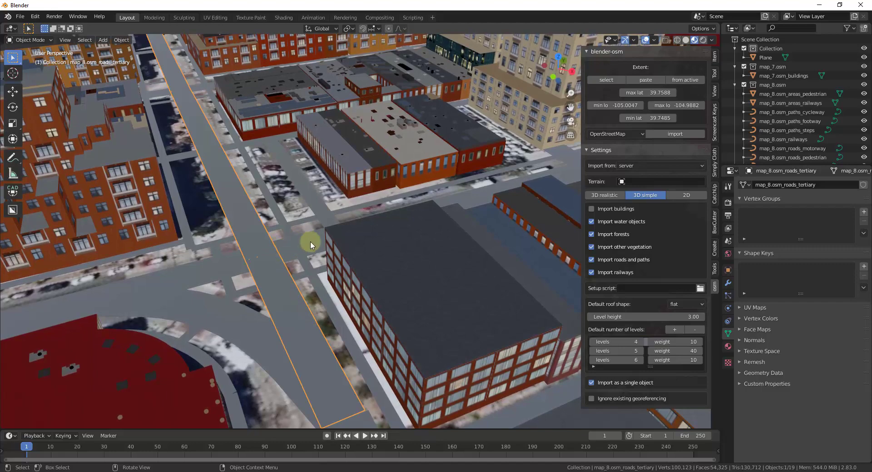
pyautogui.scroll(-5, 304, 273)
pyautogui.scroll(4, 200, 109)
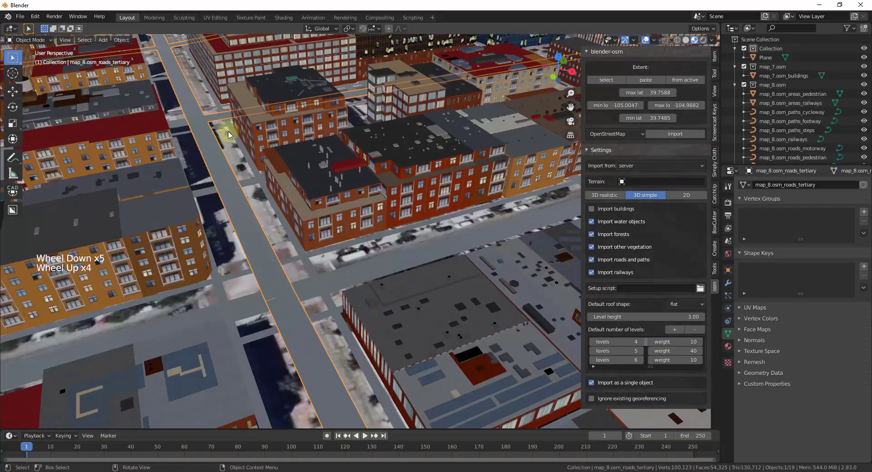
pyautogui.scroll(-4, 214, 132)
pyautogui.rightClick(235, 193)
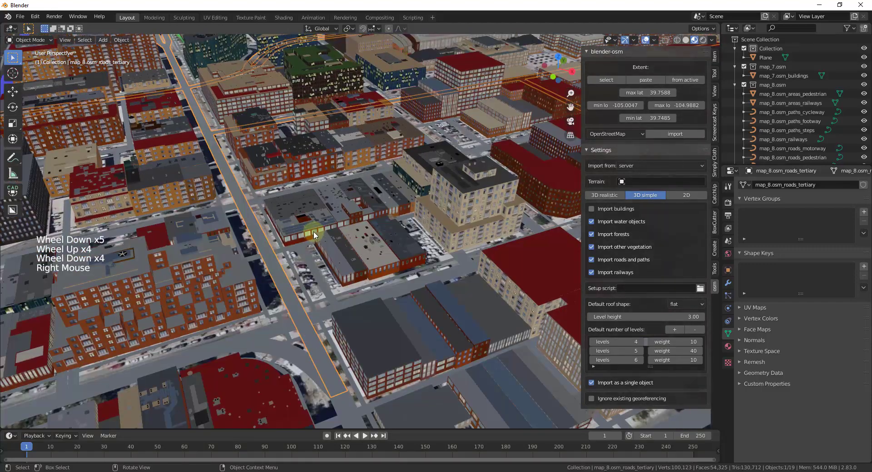
pyautogui.click(253, 204)
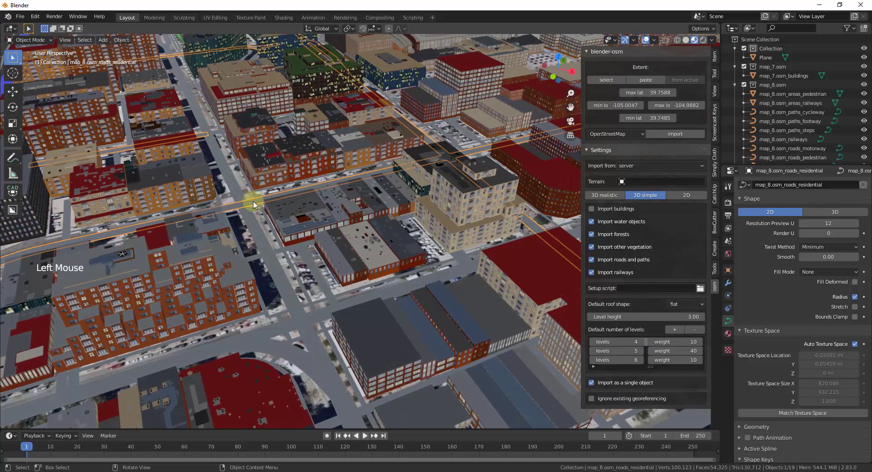
pyautogui.scroll(-5, 318, 209)
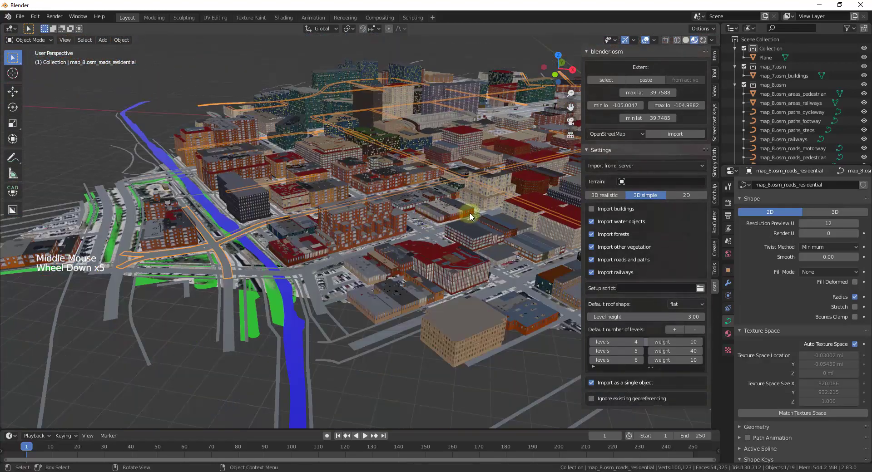
pyautogui.scroll(1, 470, 213)
pyautogui.moveTo(332, 175); pyautogui.dragTo(526, 142, button='middle')
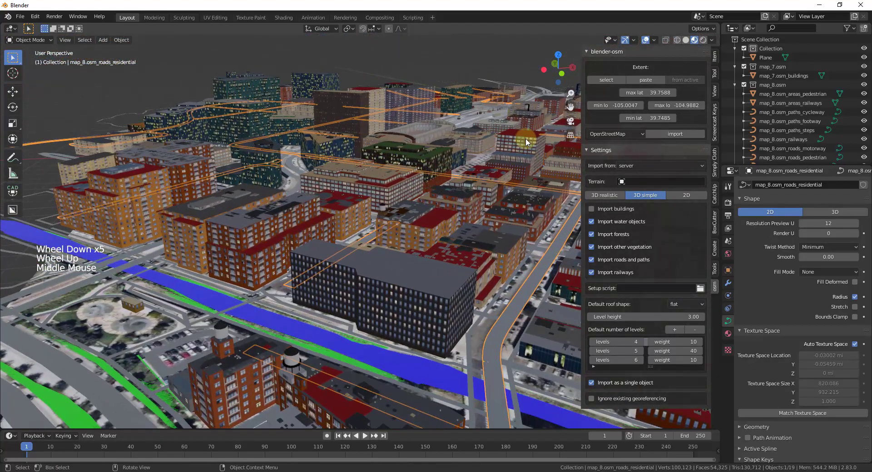
pyautogui.scroll(-3, 422, 157)
pyautogui.scroll(3, 436, 147)
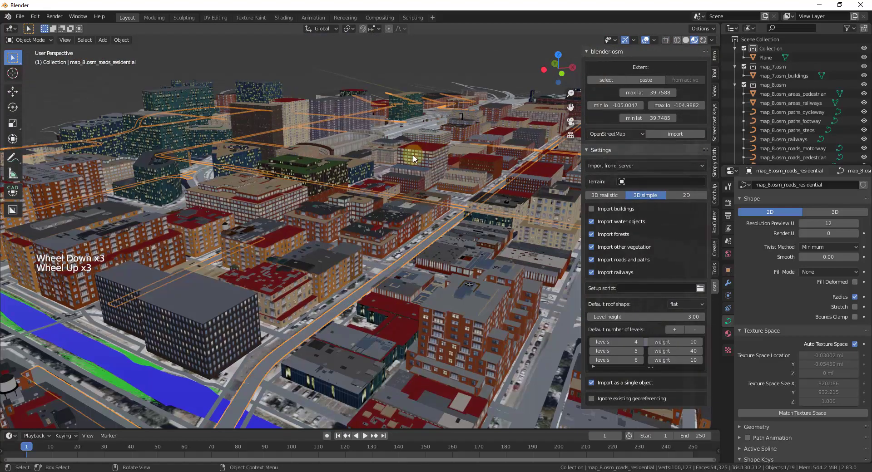
pyautogui.moveTo(320, 164); pyautogui.dragTo(333, 168, button='middle')
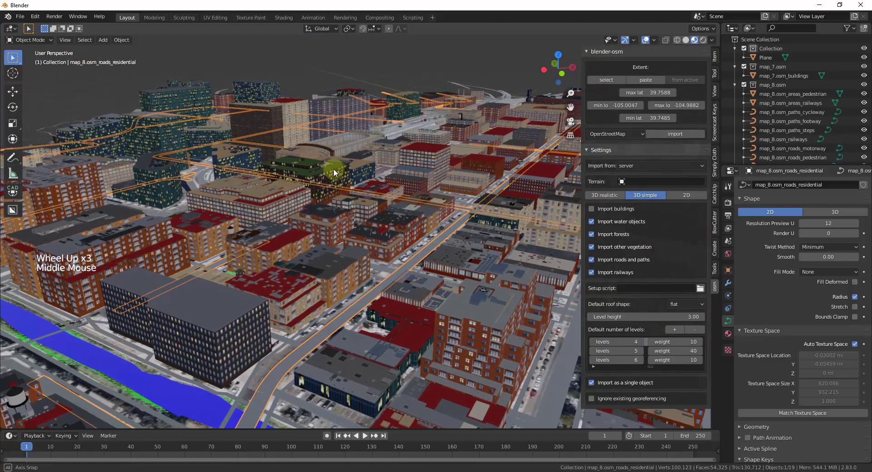
# Open the recent scene containing the low-poly dog model
pyautogui.click(20, 18)
pyautogui.moveTo(36, 46)
pyautogui.click(137, 46)
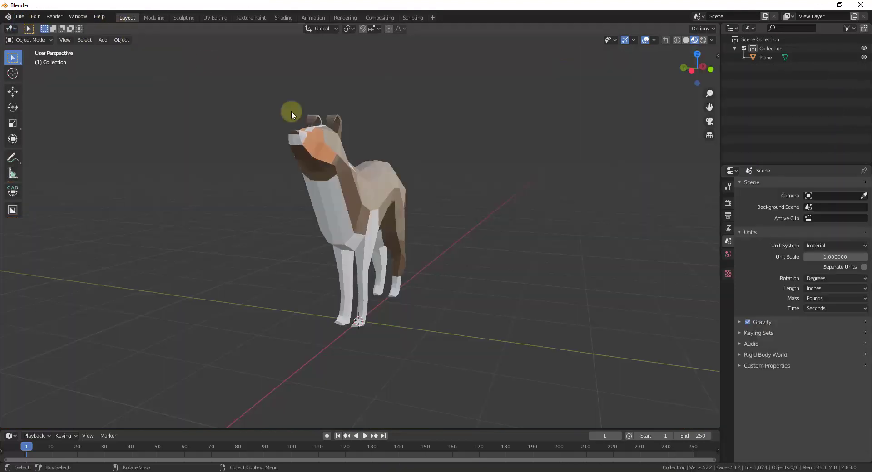
# Select the dog and show the blender-osm settings in the N sidebar
pyautogui.click(370, 201)
pyautogui.press('n')
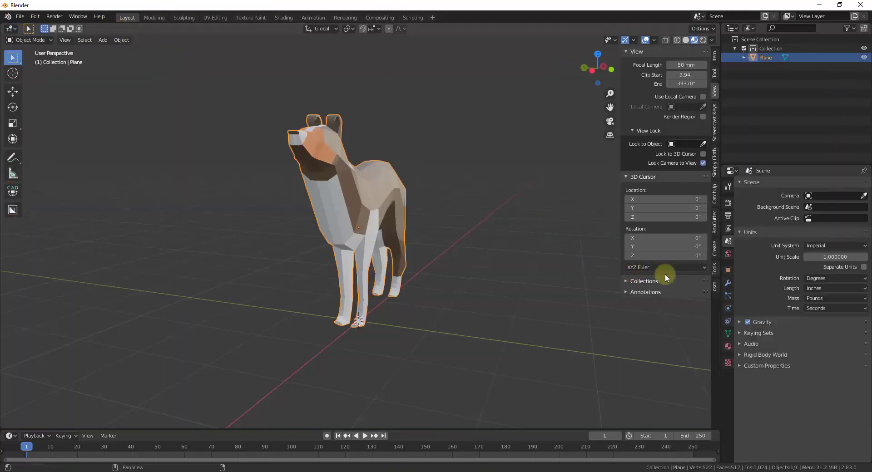
pyautogui.click(715, 288)
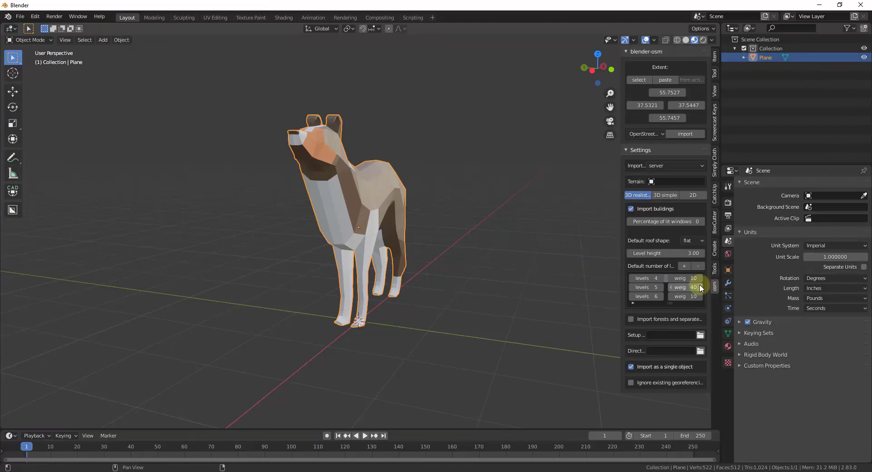
pyautogui.click(716, 114)
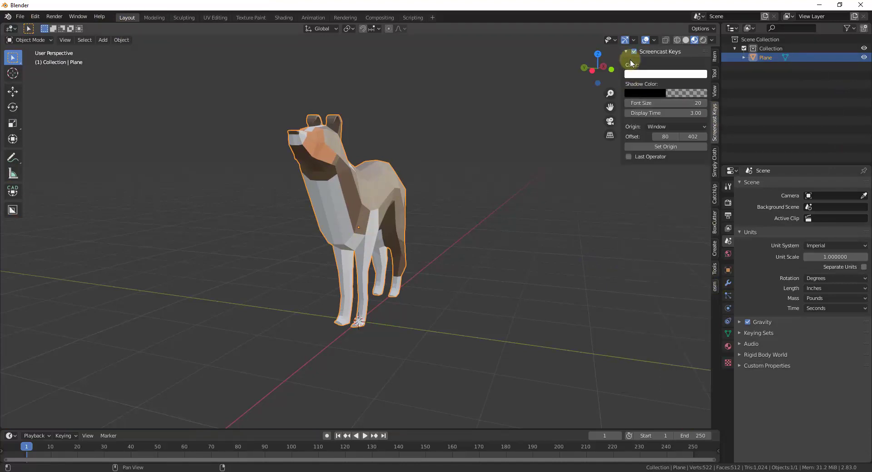
pyautogui.click(714, 285)
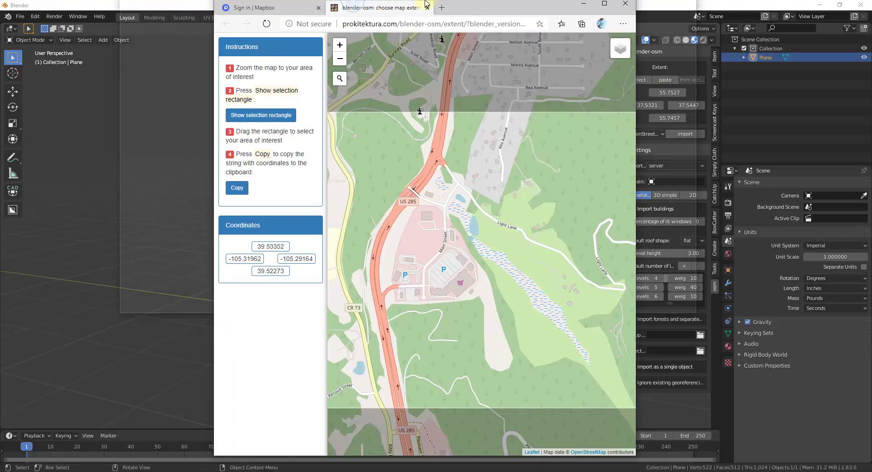
# Pan the extent map to Aspen Park and show the selection rectangle
pyautogui.scroll(-1, 459, 300)
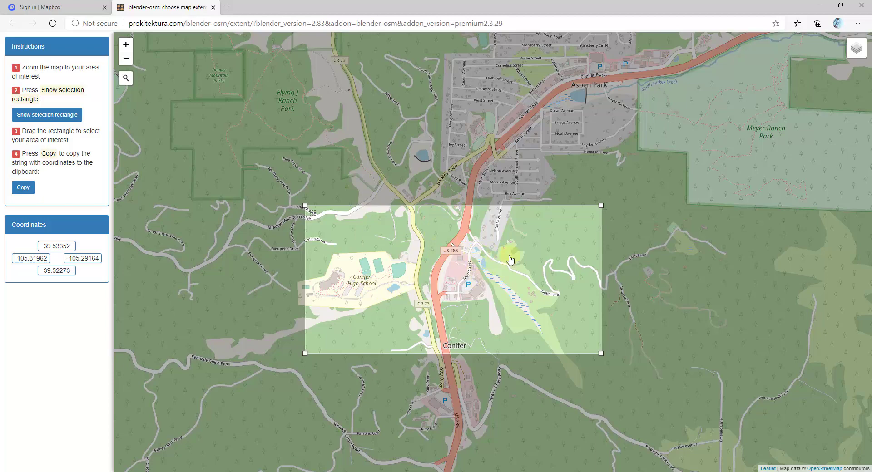
pyautogui.moveTo(605, 229); pyautogui.dragTo(497, 369)
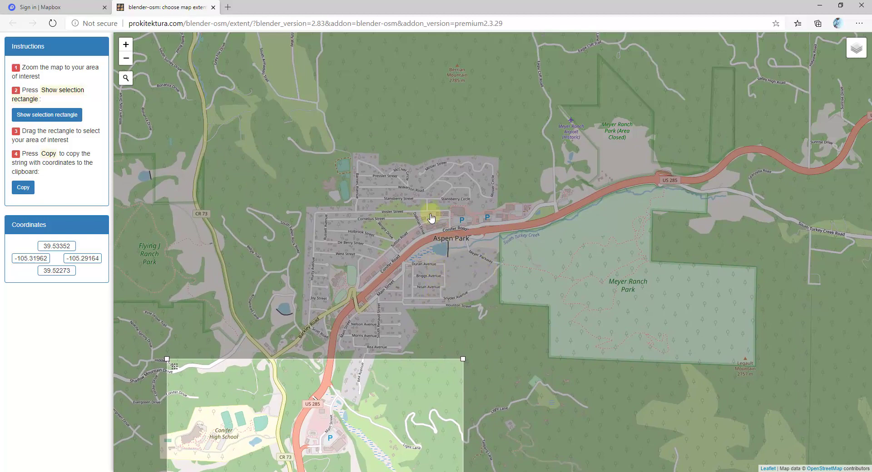
pyautogui.click(45, 115)
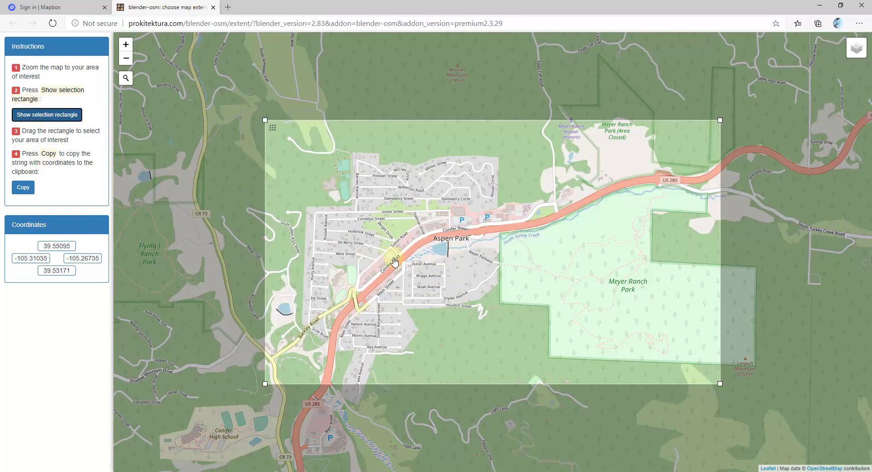
# Fit the rectangle around Aspen Park and copy the extent 39.5499, -105.314, -105.285, 39.5301
pyautogui.moveTo(720, 118); pyautogui.dragTo(528, 134)
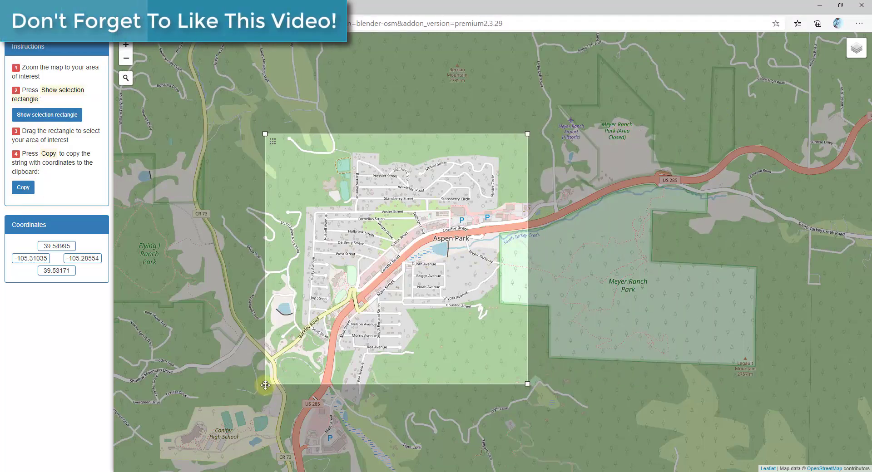
pyautogui.moveTo(262, 385); pyautogui.dragTo(221, 407)
pyautogui.click(23, 187)
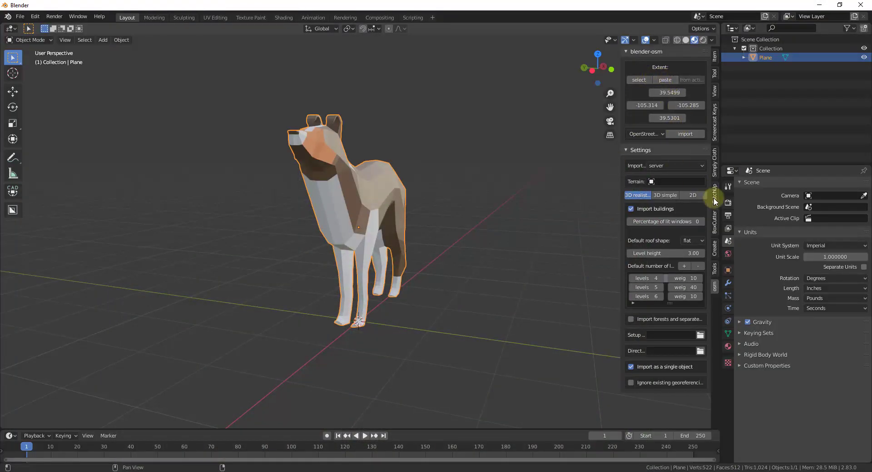
# Choose terrain as the blender-osm data source and import it for the pasted Aspen Park extent
pyautogui.click(643, 134)
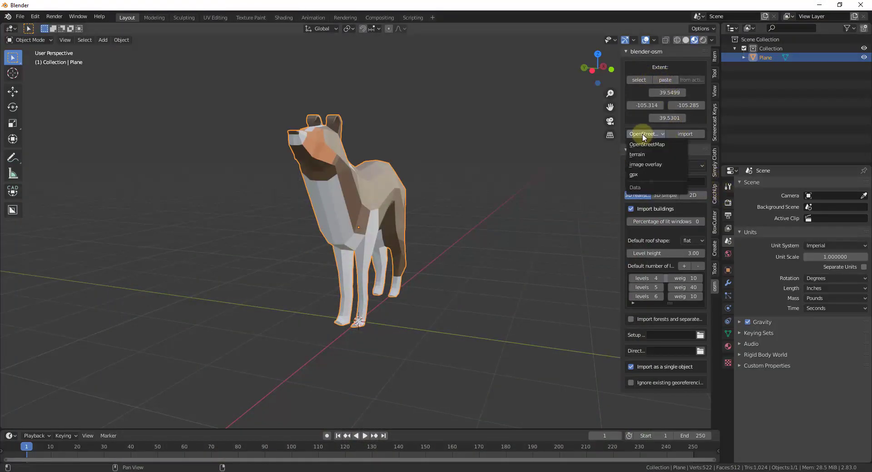
pyautogui.click(646, 155)
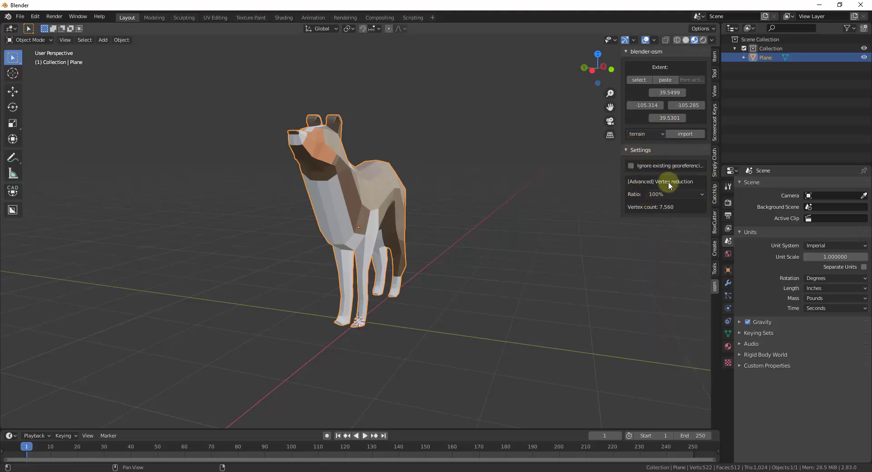
pyautogui.scroll(-3, 488, 272)
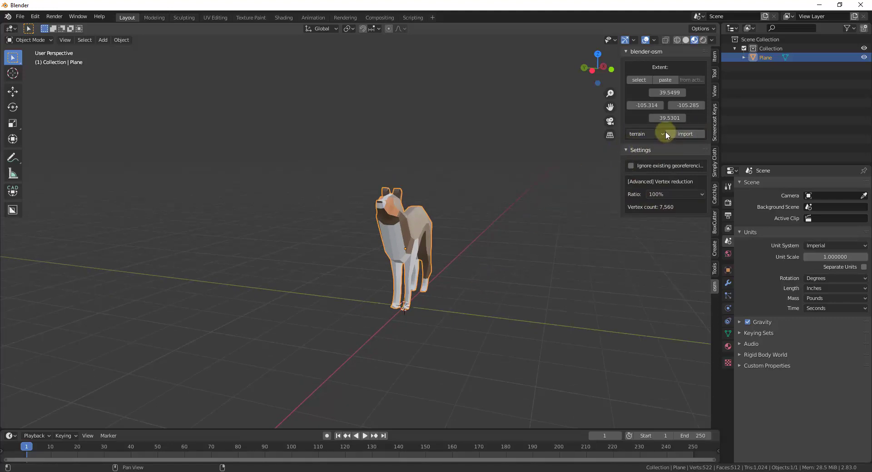
pyautogui.click(681, 134)
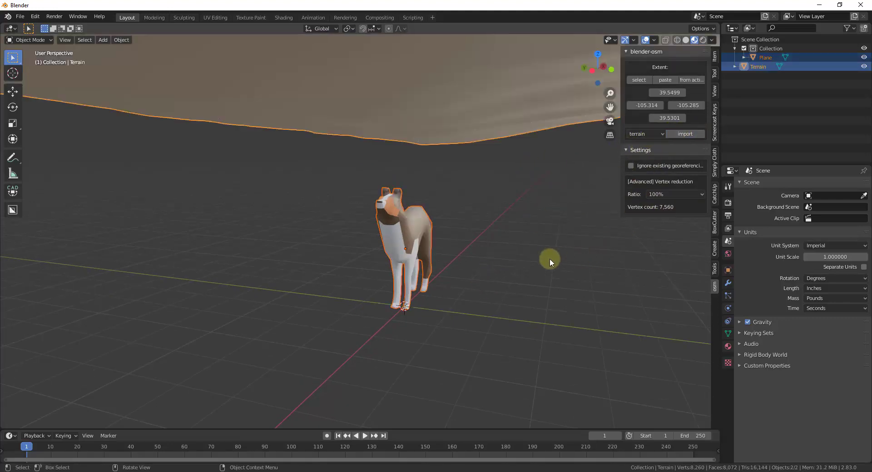
pyautogui.scroll(-10, 488, 296)
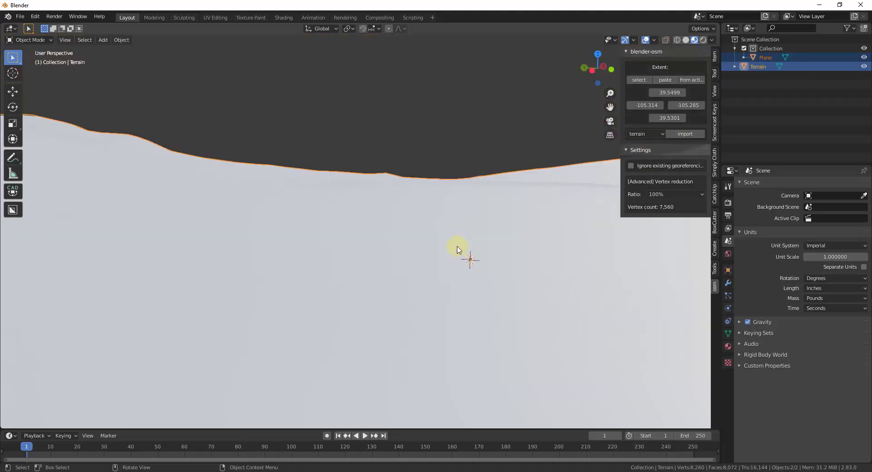
# Set the scene length units to Miles in the View sidebar settings
pyautogui.moveTo(458, 250); pyautogui.dragTo(469, 225, button='middle')
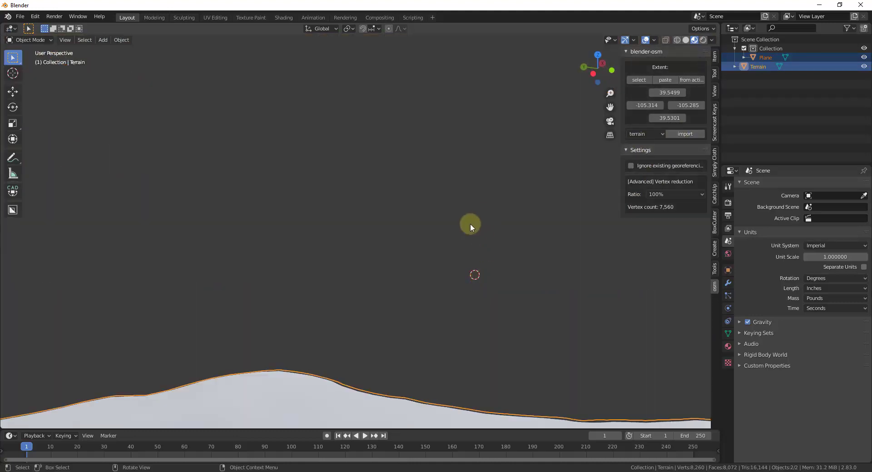
pyautogui.moveTo(451, 329); pyautogui.dragTo(461, 235, button='middle')
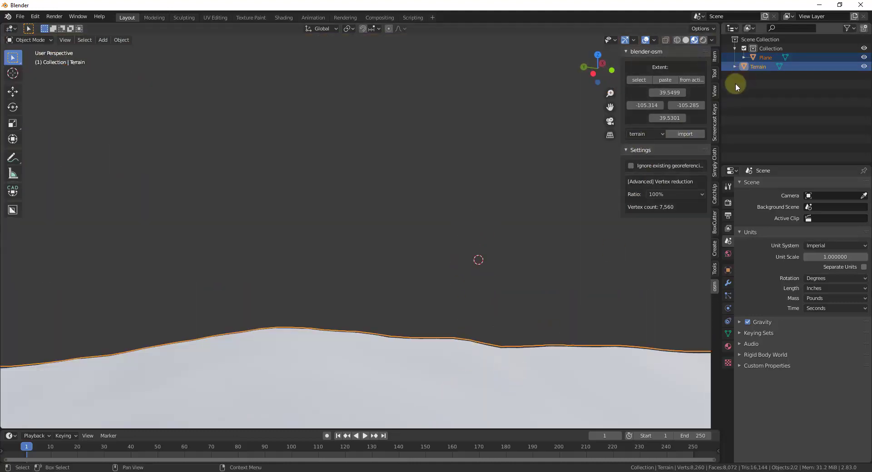
pyautogui.click(715, 91)
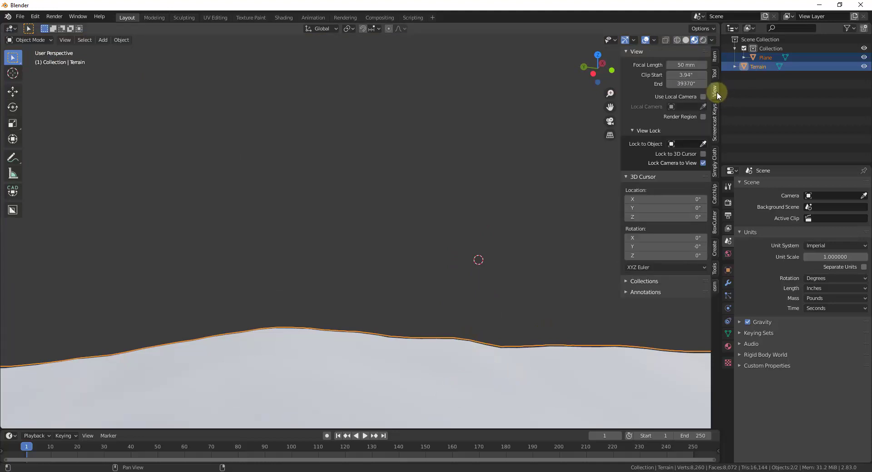
pyautogui.click(825, 288)
pyautogui.click(817, 308)
# Set the viewport clip end to 3 mi and return to the blender-osm panel
pyautogui.click(680, 84)
pyautogui.write('3')
pyautogui.press('Return')
pyautogui.moveTo(465, 158)
pyautogui.mouseDown(button='middle')
pyautogui.moveTo(366, 360)
pyautogui.moveTo(330, 284)
pyautogui.moveTo(364, 218)
pyautogui.moveTo(411, 218)
pyautogui.moveTo(388, 197)
pyautogui.moveTo(496, 144)
pyautogui.moveTo(588, 142)
pyautogui.moveTo(393, 176)
pyautogui.mouseUp(button='middle')
pyautogui.press('Tab')
pyautogui.press('Tab')
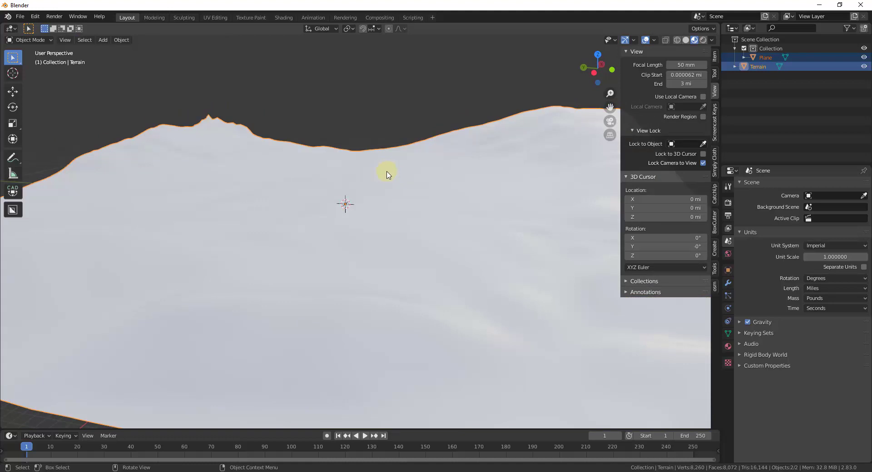
pyautogui.click(715, 289)
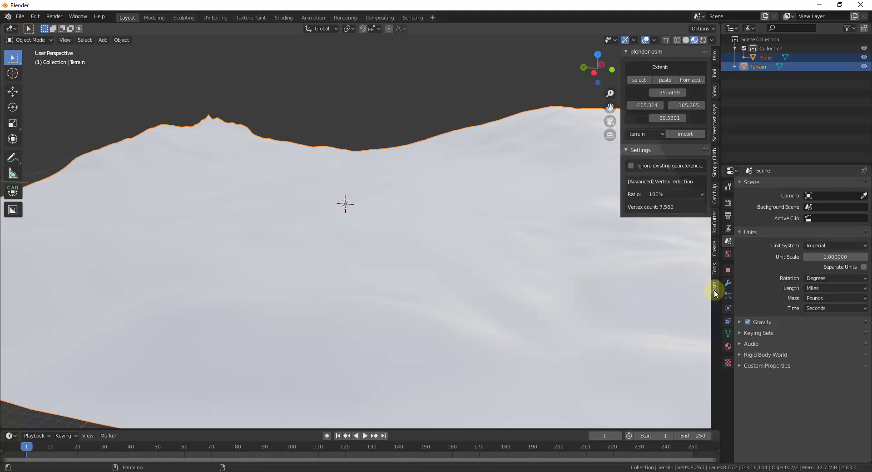
# Import a Mapbox Satellite image overlay onto the Terrain object
pyautogui.click(641, 134)
pyautogui.click(648, 164)
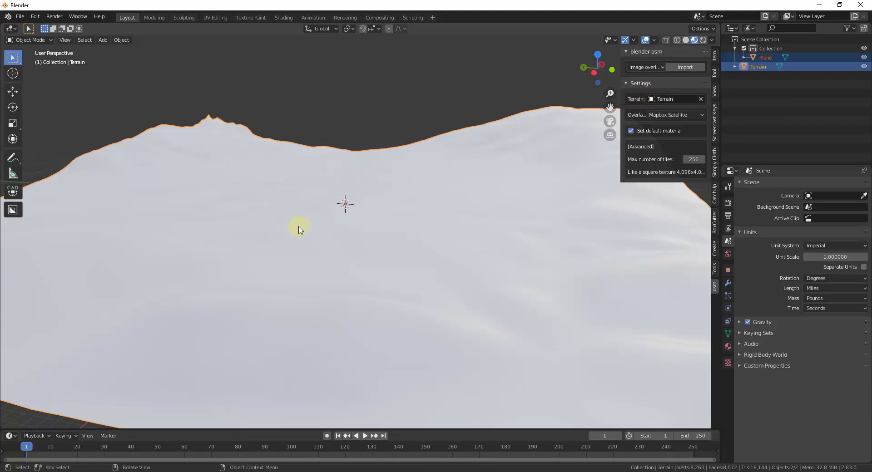
pyautogui.moveTo(515, 225); pyautogui.dragTo(487, 175, button='middle')
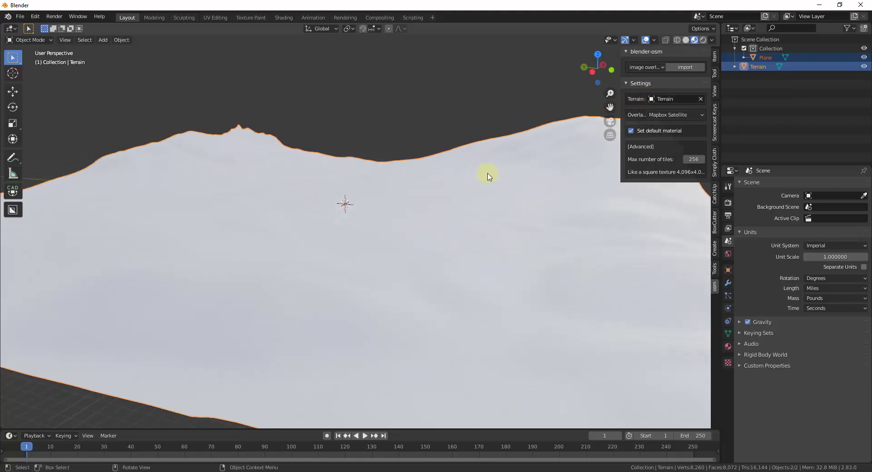
pyautogui.click(682, 69)
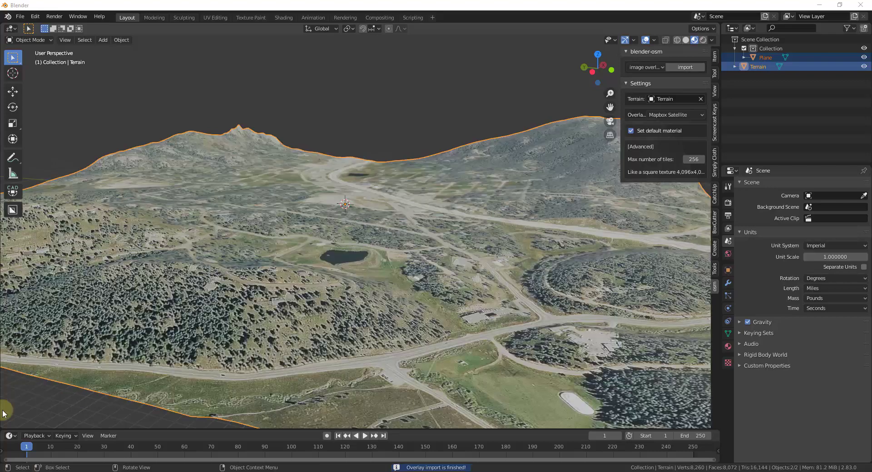
# Orbit and zoom around the satellite-draped terrain, then bring up the blender-osm import types
pyautogui.moveTo(501, 272); pyautogui.dragTo(440, 288, button='middle')
pyautogui.moveTo(539, 328); pyautogui.dragTo(512, 294, button='middle')
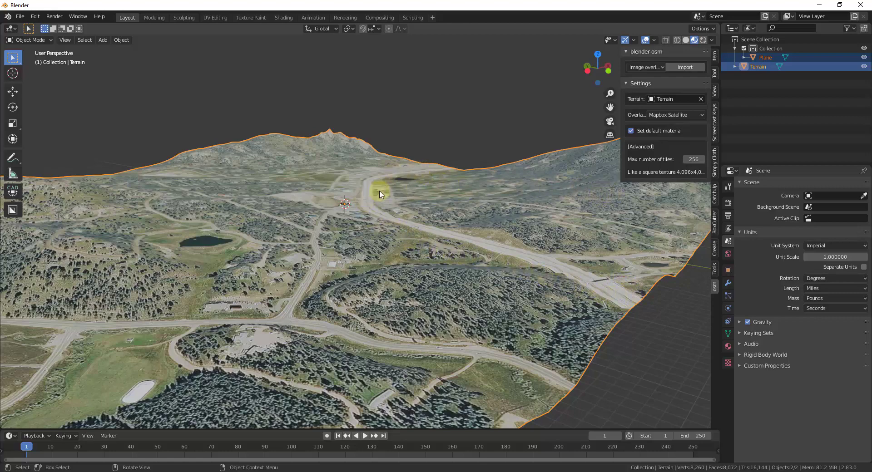
pyautogui.moveTo(530, 259); pyautogui.dragTo(45, 327, button='middle')
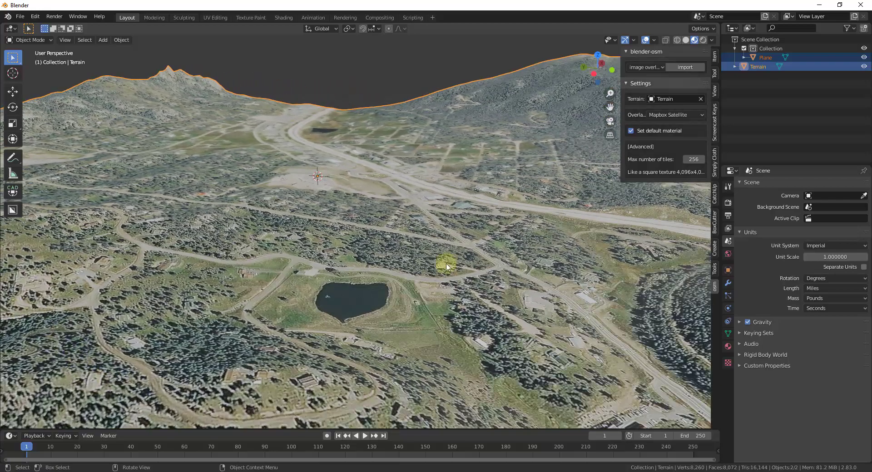
pyautogui.scroll(-4, 441, 259)
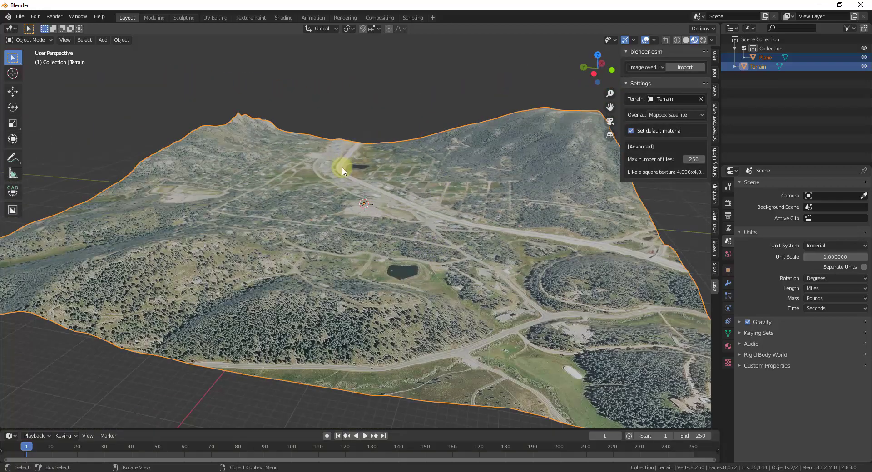
pyautogui.scroll(5, 409, 200)
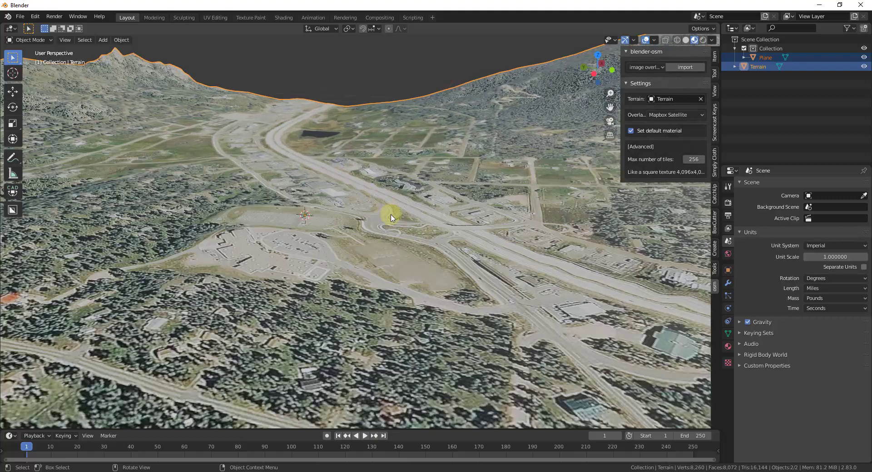
pyautogui.click(633, 68)
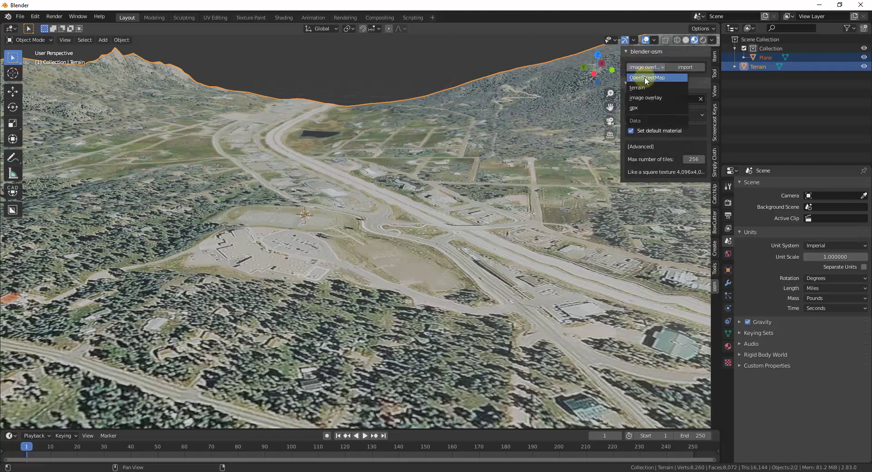
# Import OpenStreetMap buildings in 3D realistic mode as map_9.osm and orbit to inspect them
pyautogui.click(644, 77)
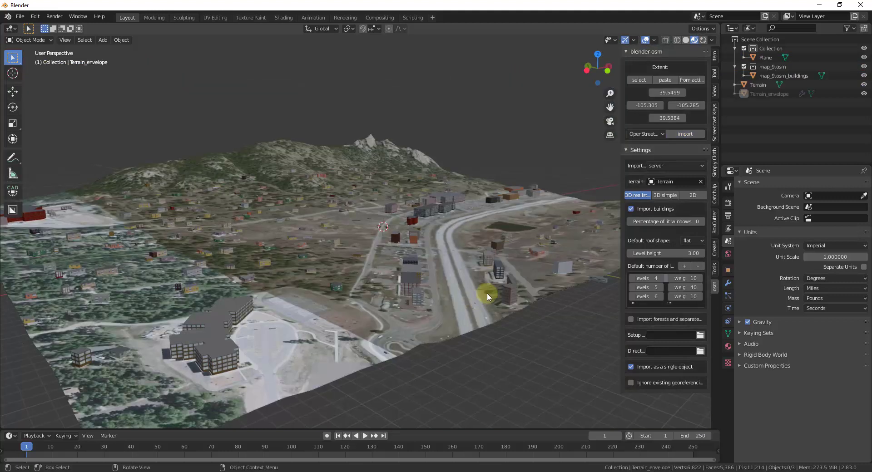
pyautogui.moveTo(486, 292); pyautogui.dragTo(578, 213, button='middle')
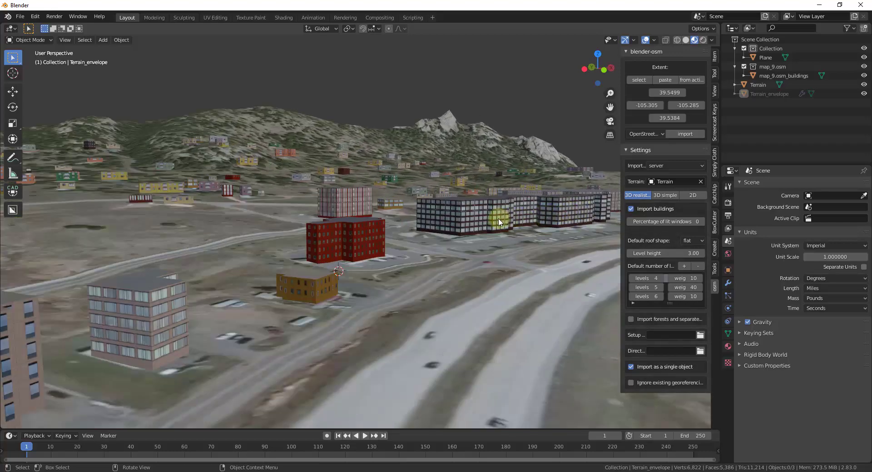
pyautogui.scroll(-3, 495, 215)
pyautogui.scroll(-3, 527, 224)
pyautogui.scroll(5, 527, 224)
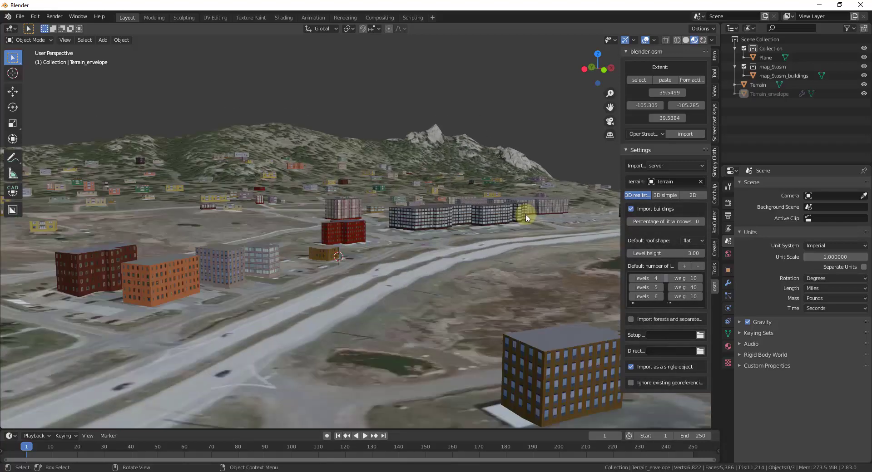
pyautogui.moveTo(527, 218); pyautogui.dragTo(508, 231, button='middle')
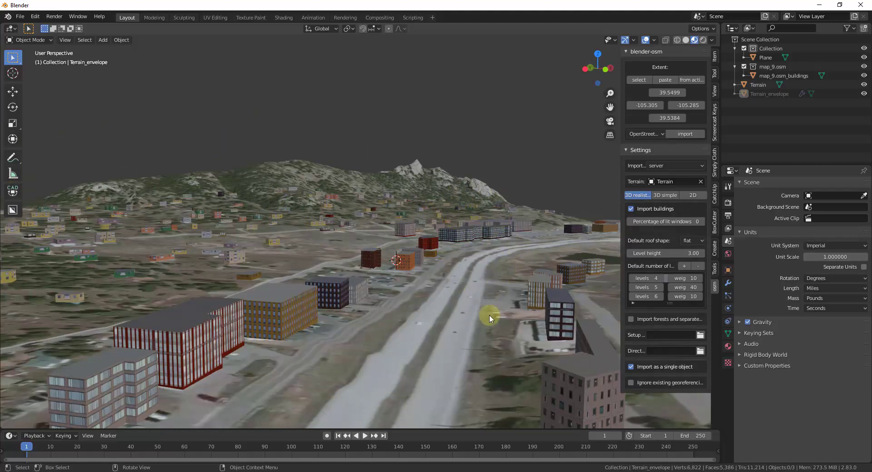
# Import map_10.osm in 3D simple mode with water, vegetation, roads and railways but no buildings
pyautogui.click(660, 195)
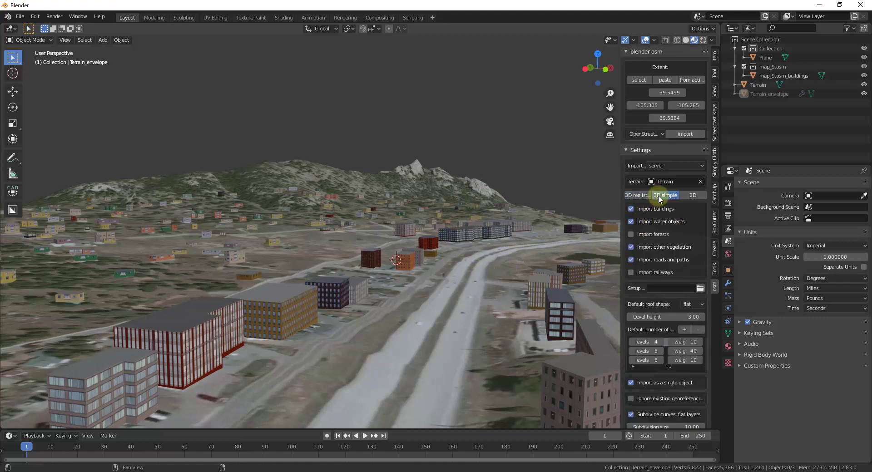
pyautogui.click(631, 209)
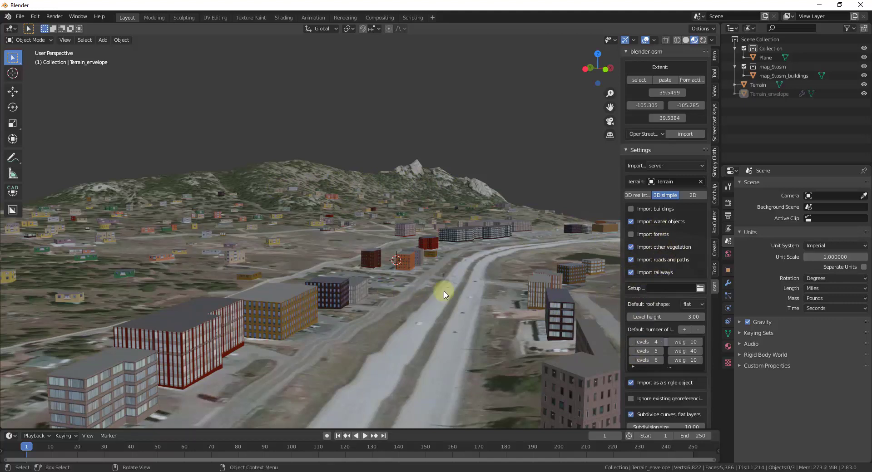
pyautogui.click(688, 135)
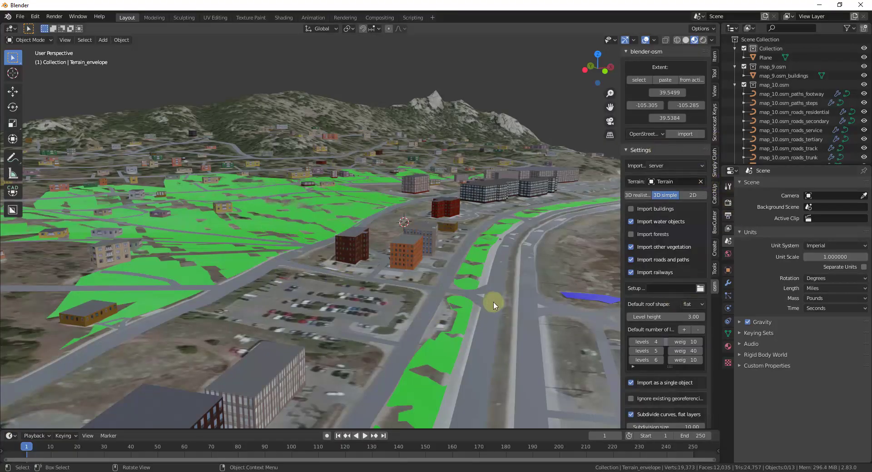
# Hide map_10.osm_vegetation in the Outliner so the terrain shows roads and water only
pyautogui.scroll(-5, 813, 122)
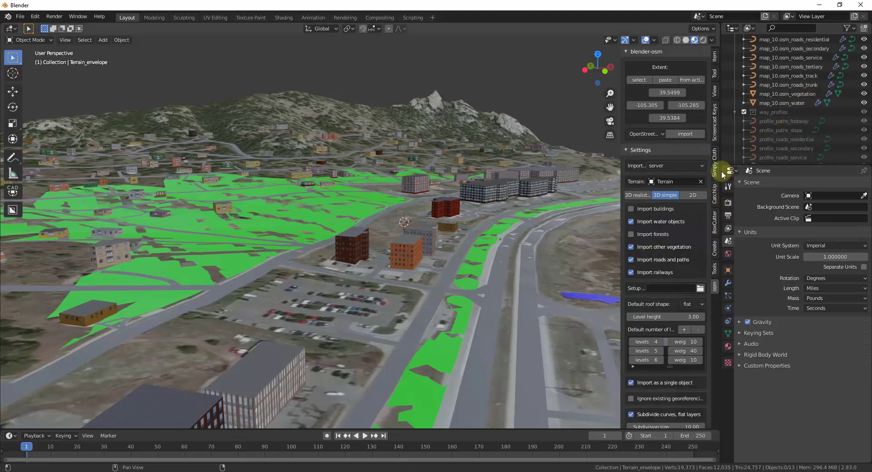
pyautogui.click(865, 94)
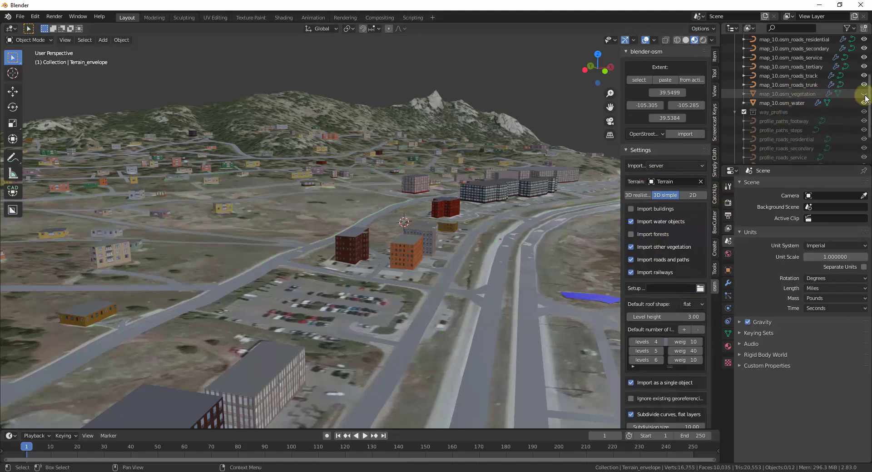
pyautogui.click(864, 94)
pyautogui.click(864, 94)
pyautogui.moveTo(568, 255); pyautogui.dragTo(402, 301, button='middle')
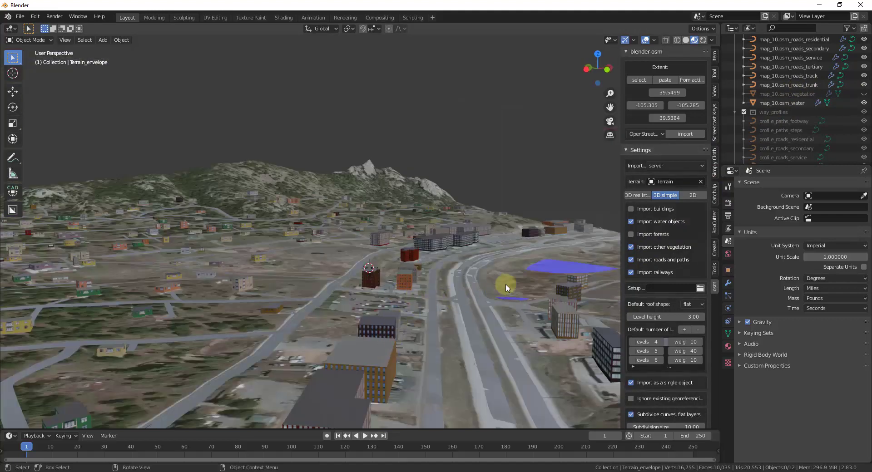